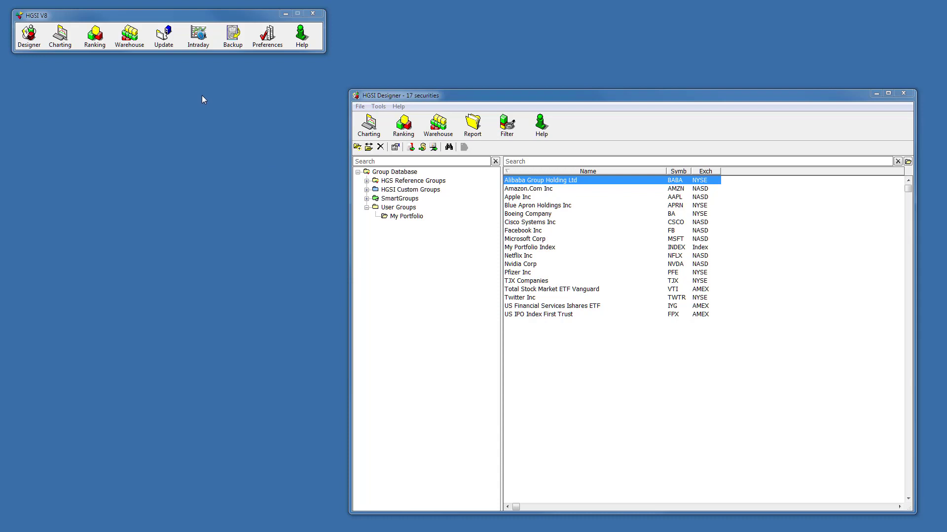
# Step: Choose IEX Trading as the intraday data provider, review its provider options and confirm the intraday settings
pyautogui.click(199, 44)
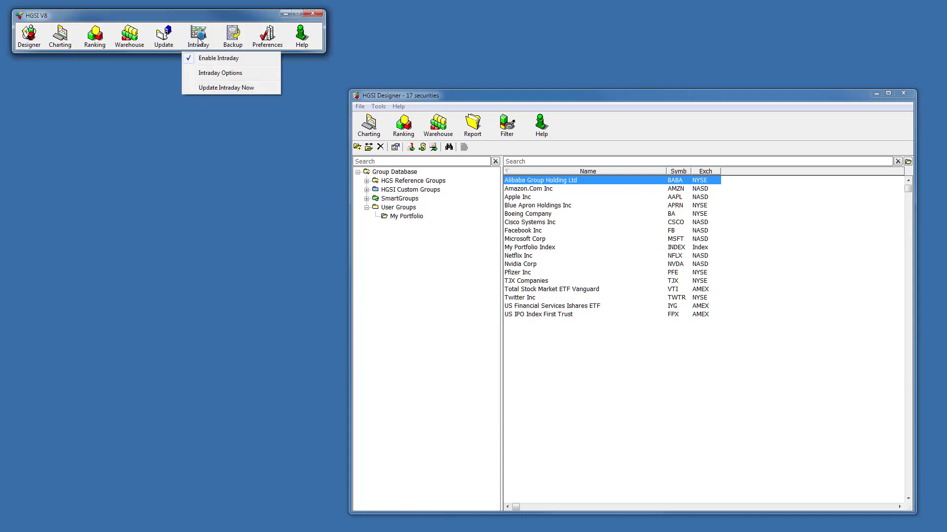
pyautogui.click(219, 77)
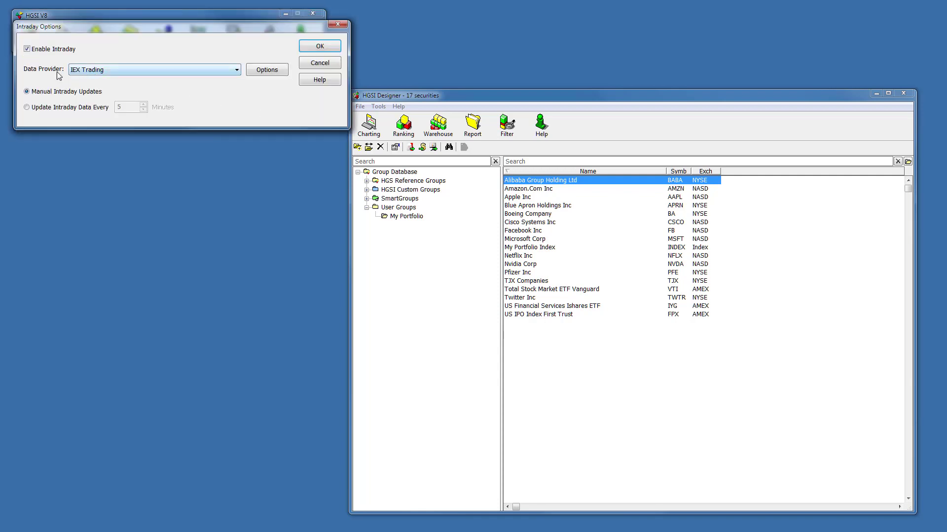
pyautogui.click(174, 74)
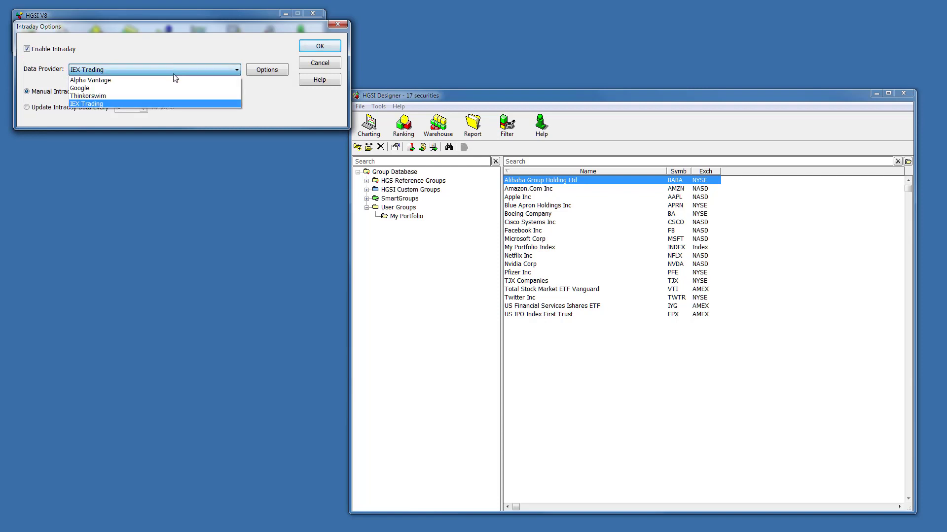
pyautogui.click(149, 104)
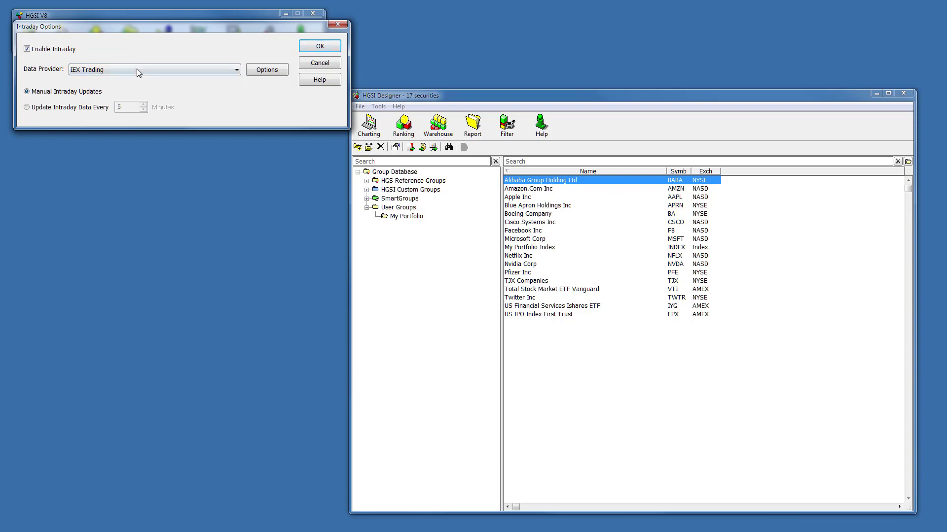
pyautogui.click(267, 70)
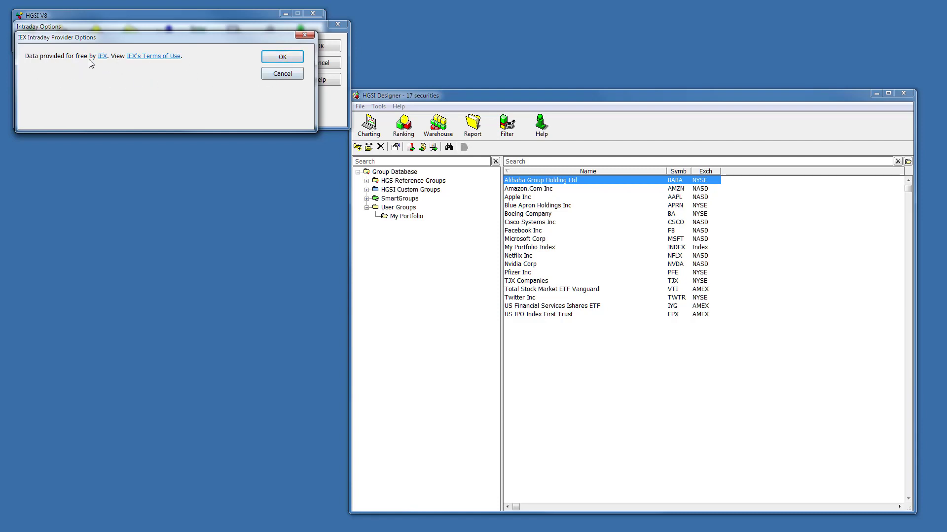
pyautogui.click(282, 58)
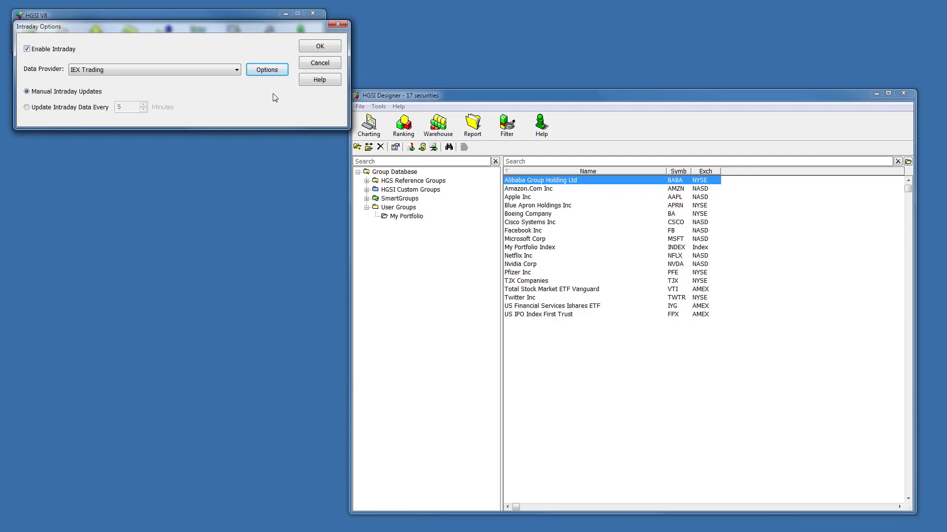
pyautogui.click(320, 45)
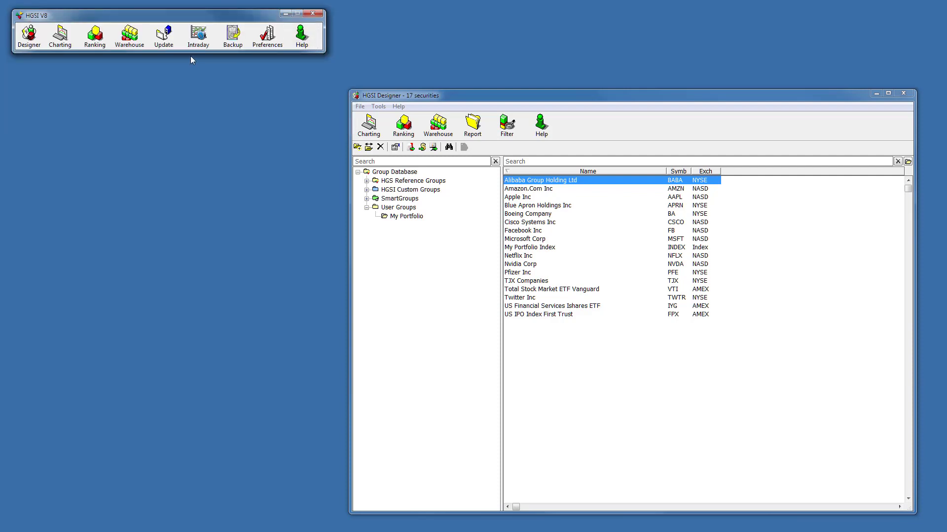
# Step: Run a manual intraday update of the quotes and dismiss the completion message
pyautogui.click(198, 35)
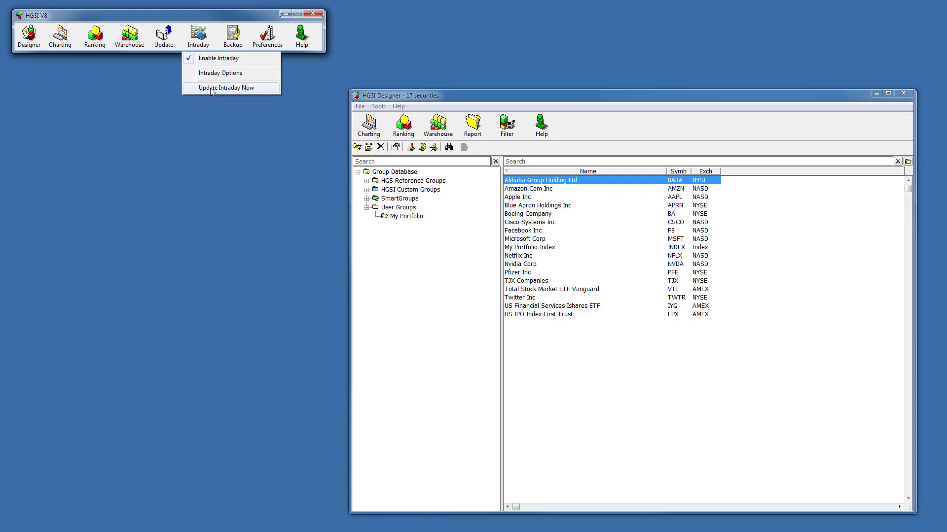
pyautogui.click(210, 87)
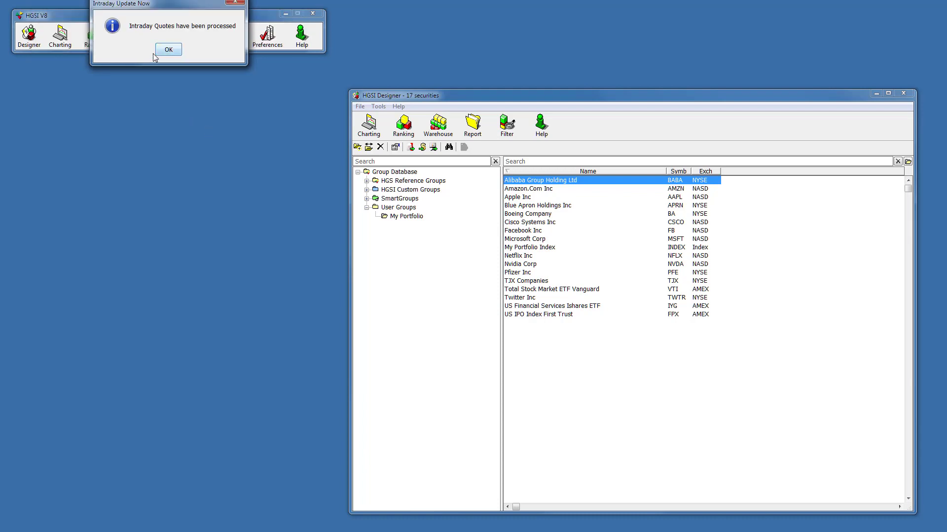
pyautogui.click(158, 55)
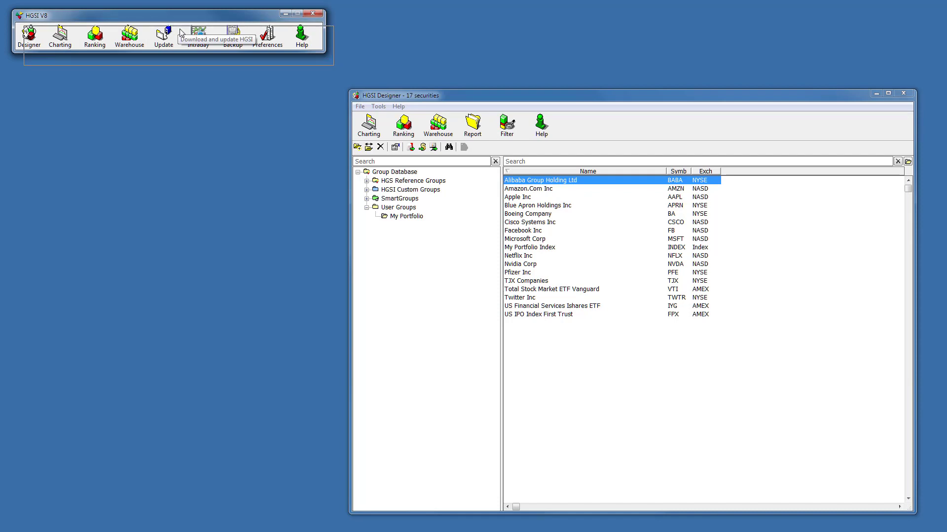
# Step: Try the automatic intraday update every 5 minutes and return the intraday options to manual updates
pyautogui.moveTo(170, 15); pyautogui.dragTo(182, 32)
pyautogui.click(212, 55)
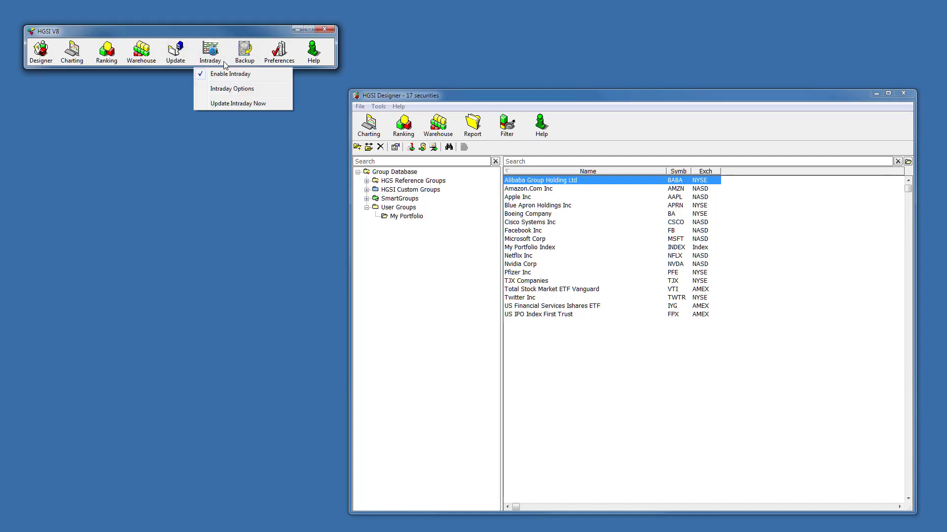
pyautogui.click(242, 89)
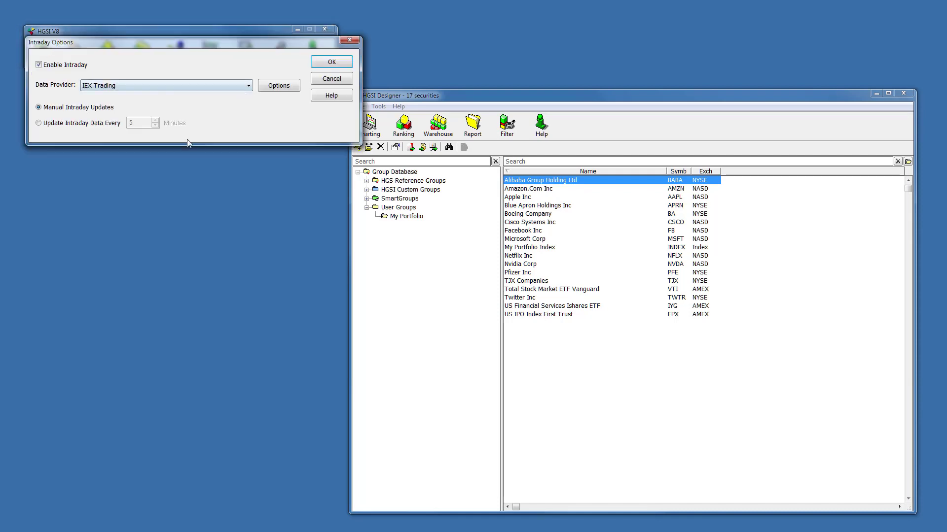
pyautogui.click(56, 123)
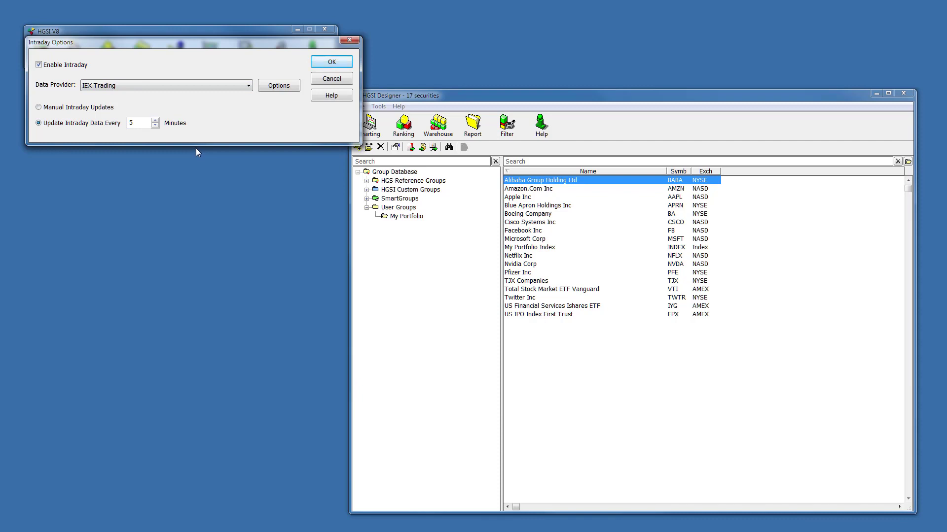
pyautogui.click(70, 108)
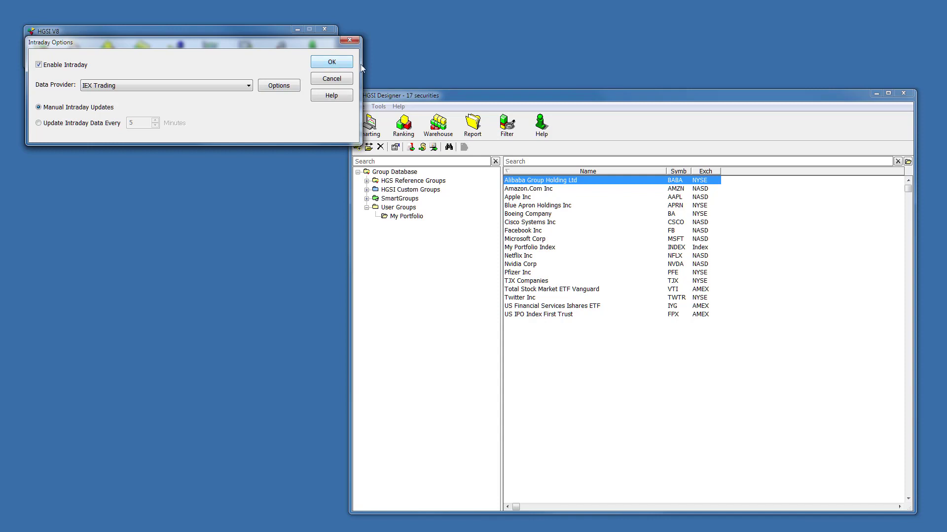
pyautogui.click(331, 63)
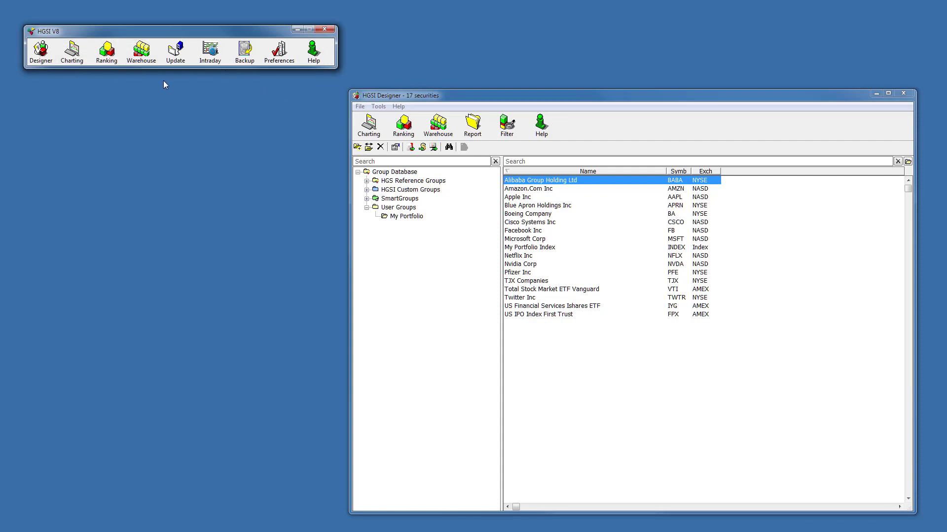
# Step: Chart Boeing Company from the Warehouse in the Volume Price Analysis (VPA) view, zoomed in on recent months
pyautogui.click(141, 52)
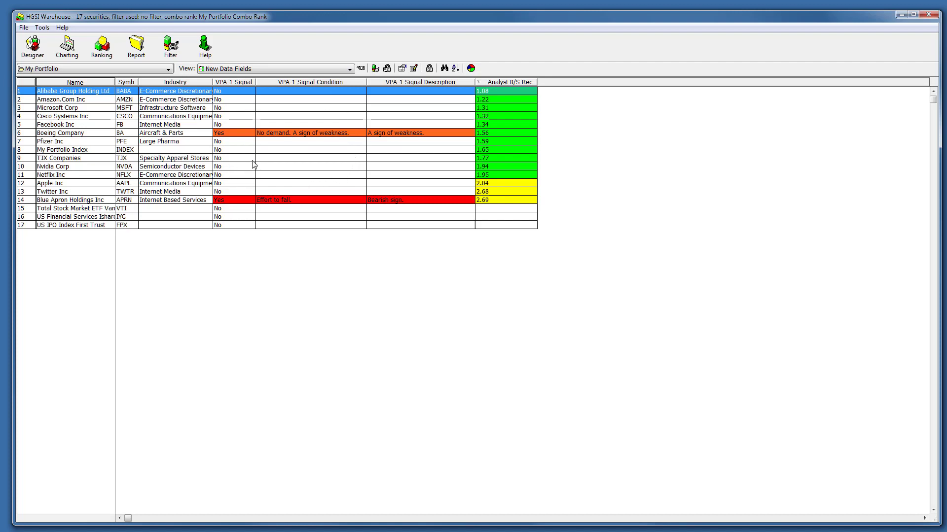
pyautogui.doubleClick(183, 135)
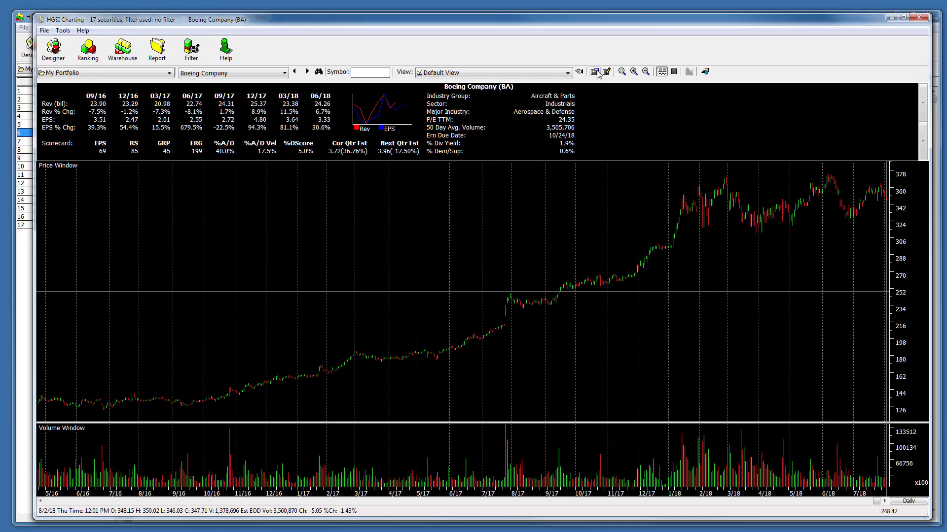
pyautogui.click(562, 73)
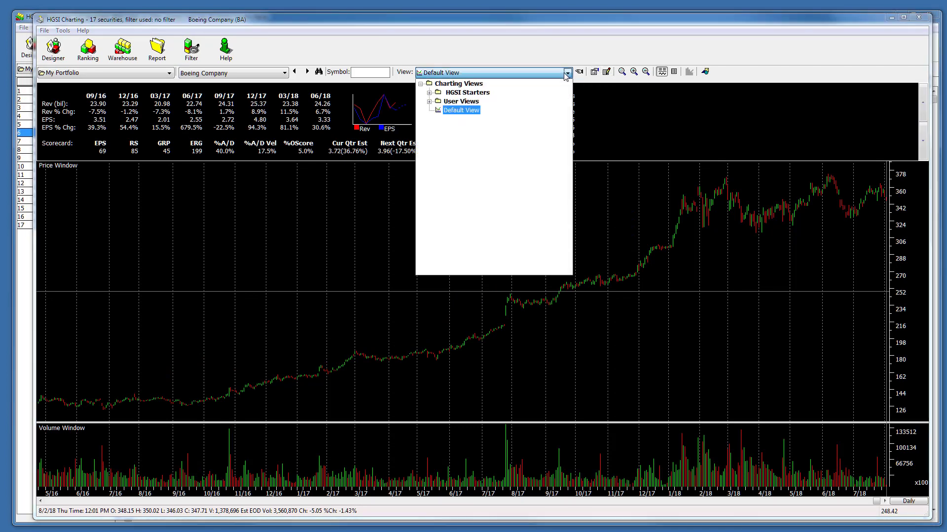
pyautogui.click(430, 93)
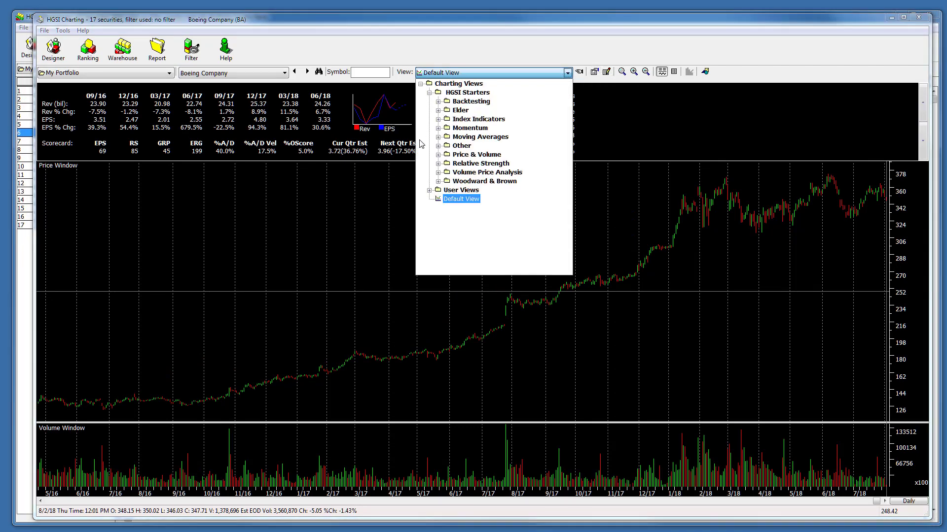
pyautogui.click(437, 172)
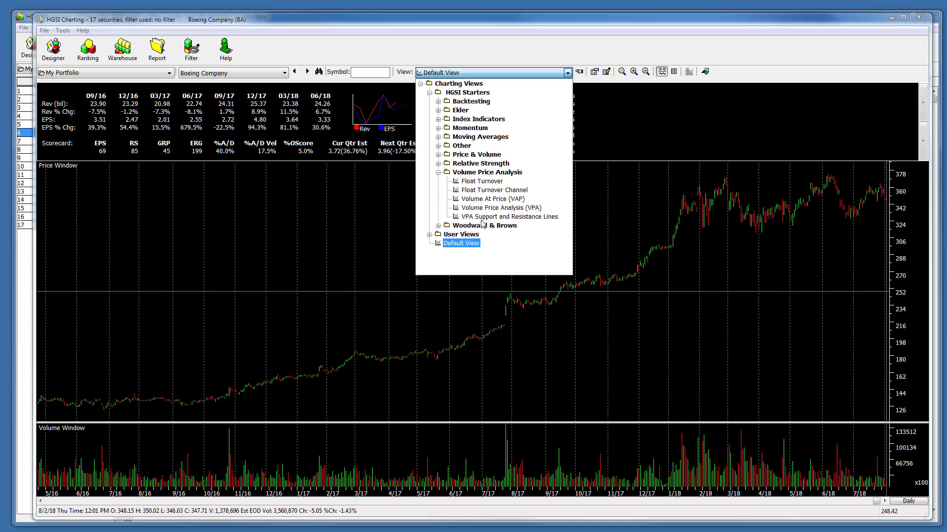
pyautogui.click(488, 208)
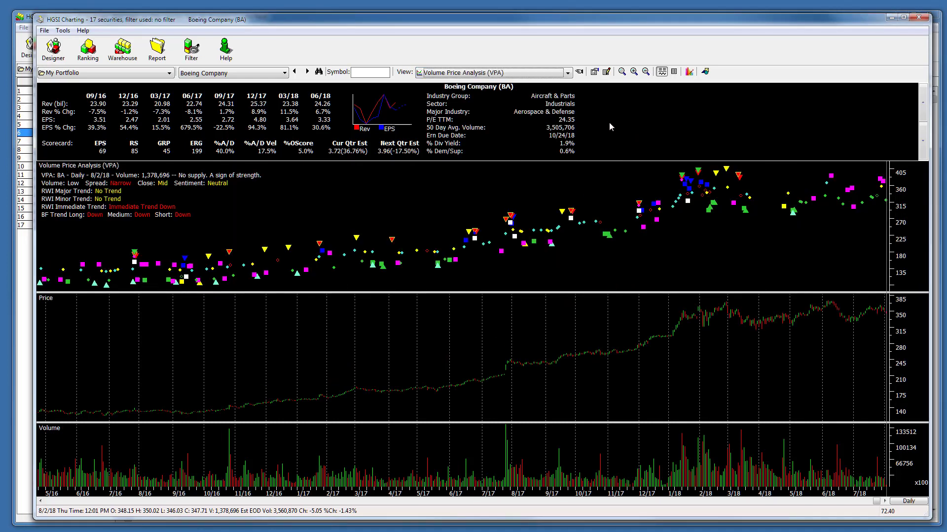
pyautogui.click(633, 72)
pyautogui.click(634, 72)
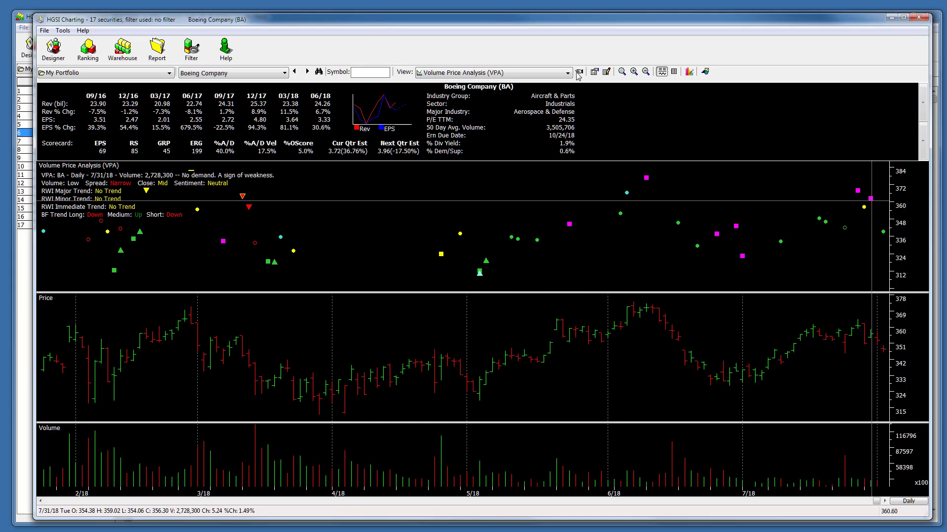
# Step: Look at the windows and indicators of the Boeing VPA chart view, and close the chart and the Warehouse
pyautogui.click(607, 72)
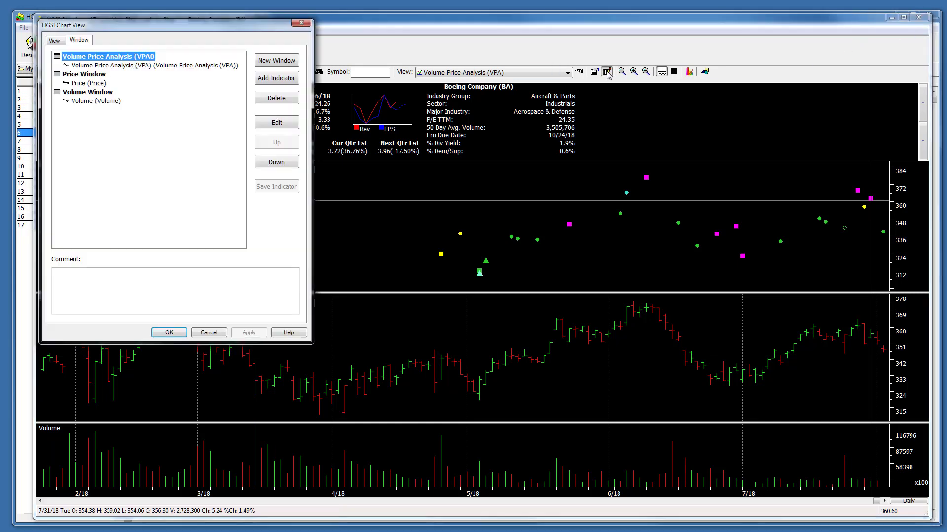
pyautogui.click(208, 332)
pyautogui.click(920, 18)
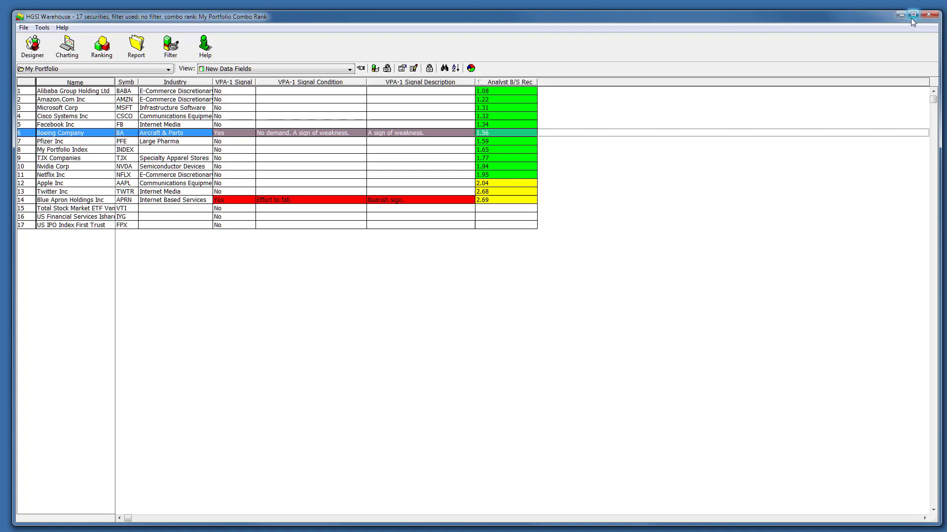
pyautogui.click(928, 14)
# Step: Add the Gil Morales SmartGroups to the group subscriptions in the Designer
pyautogui.click(51, 54)
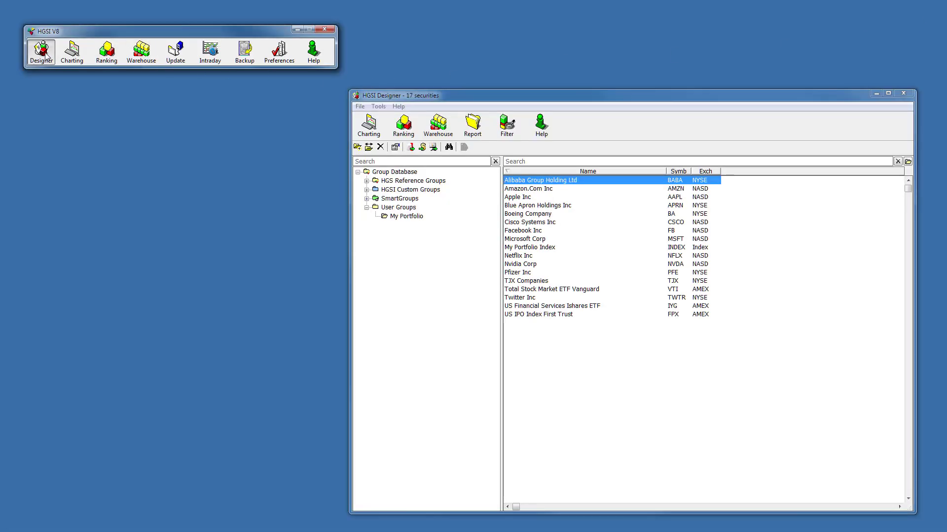
pyautogui.click(367, 199)
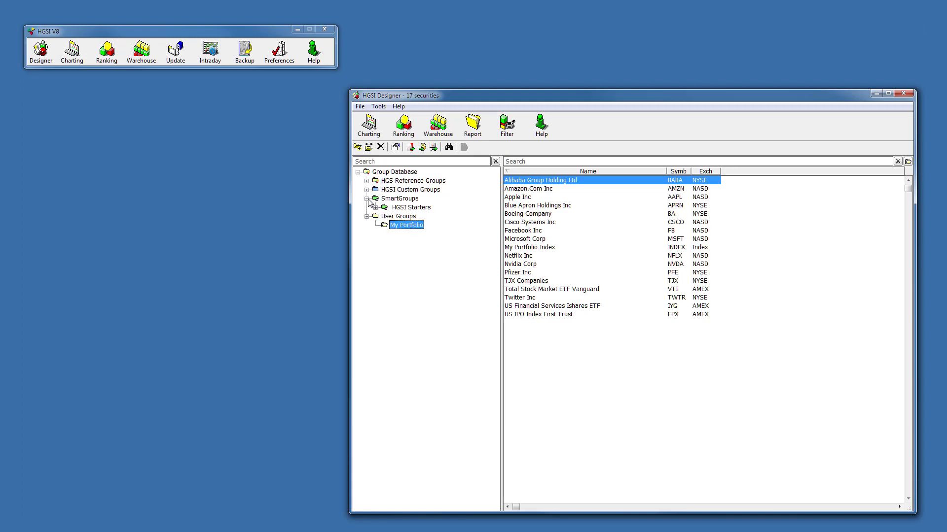
pyautogui.click(375, 208)
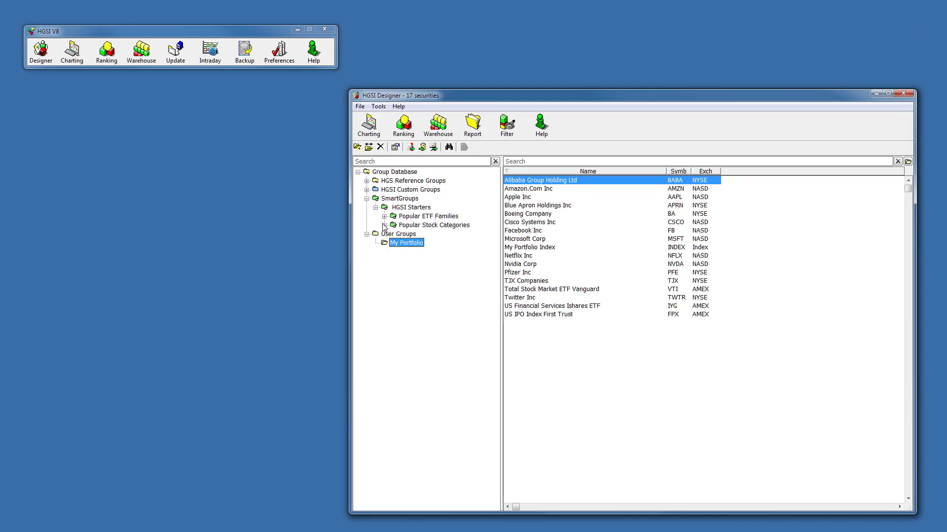
pyautogui.click(360, 107)
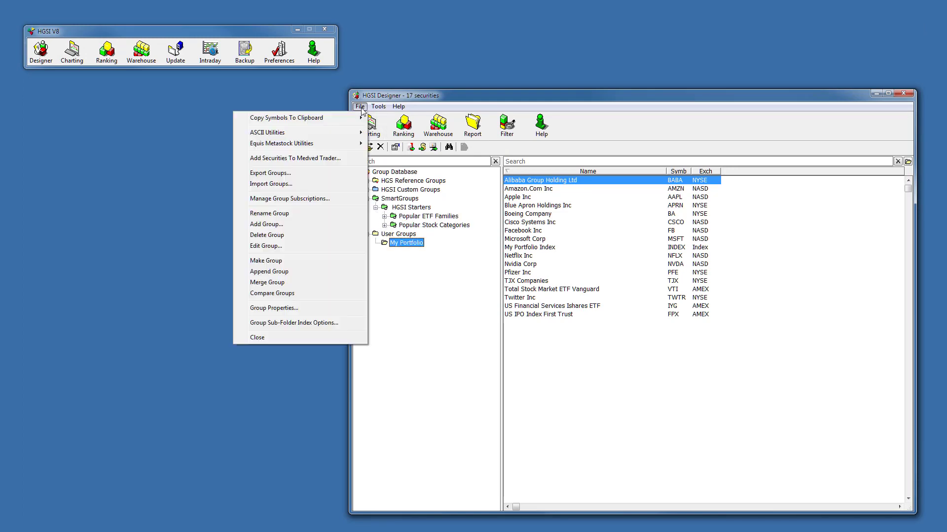
pyautogui.click(337, 200)
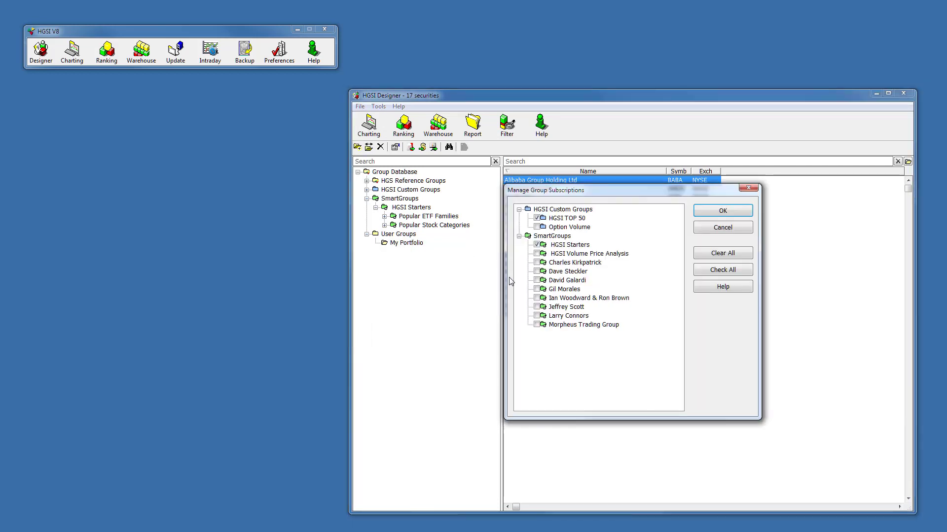
pyautogui.click(537, 290)
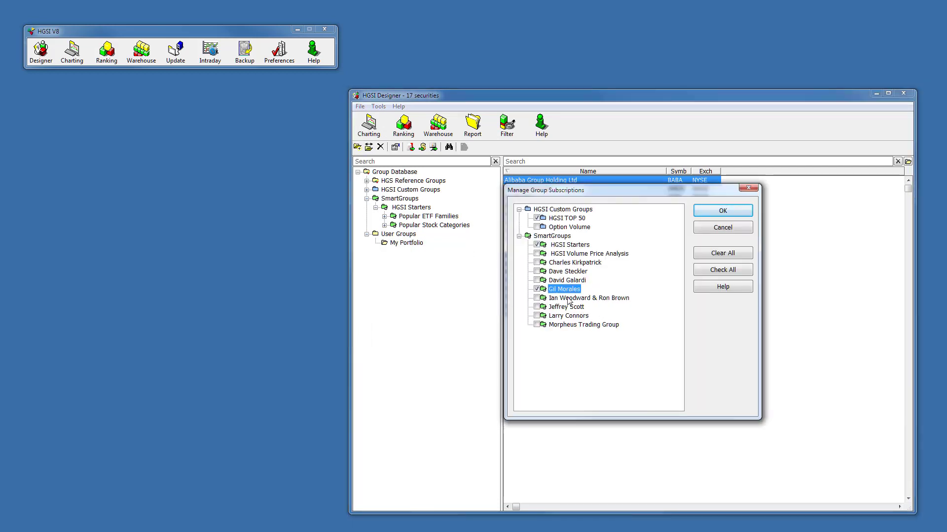
pyautogui.click(732, 212)
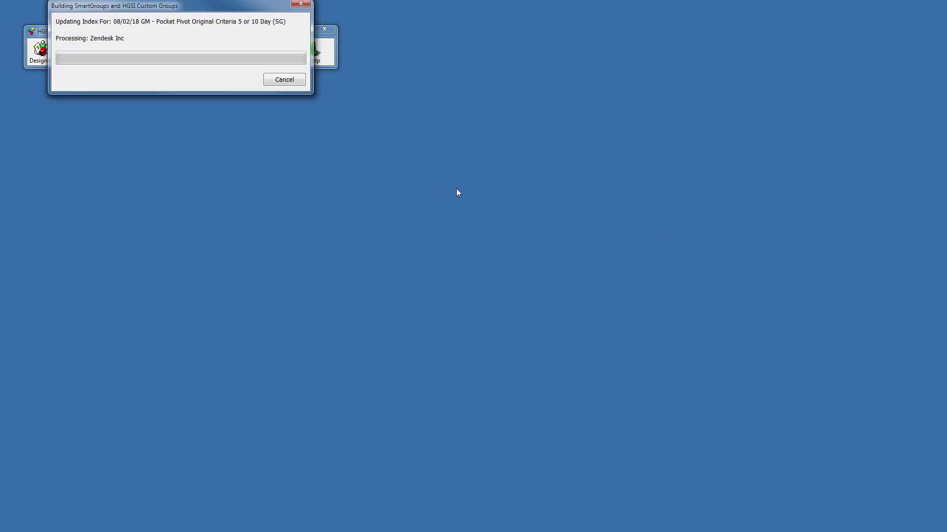
# Step: Reopen the Designer, expand the Gil Morales SmartGroups and widen the group tree so their names can be read
pyautogui.click(39, 54)
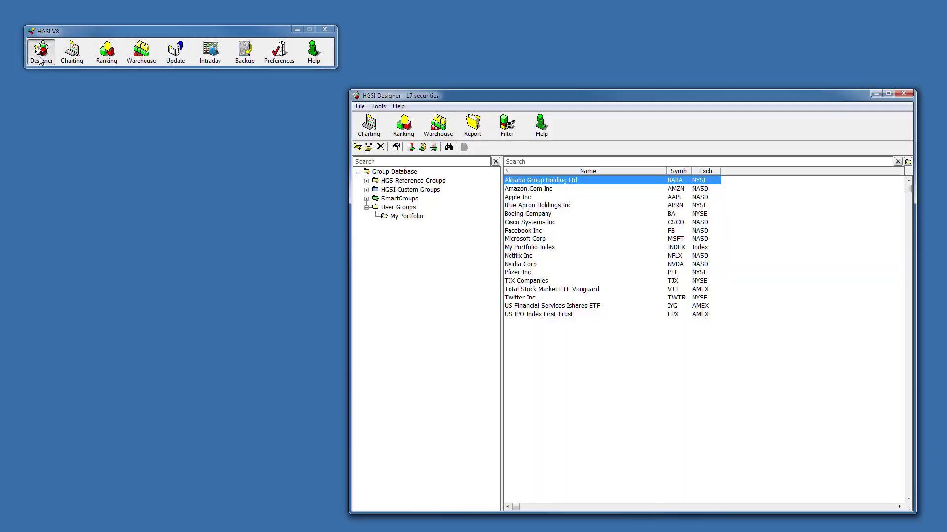
pyautogui.click(367, 199)
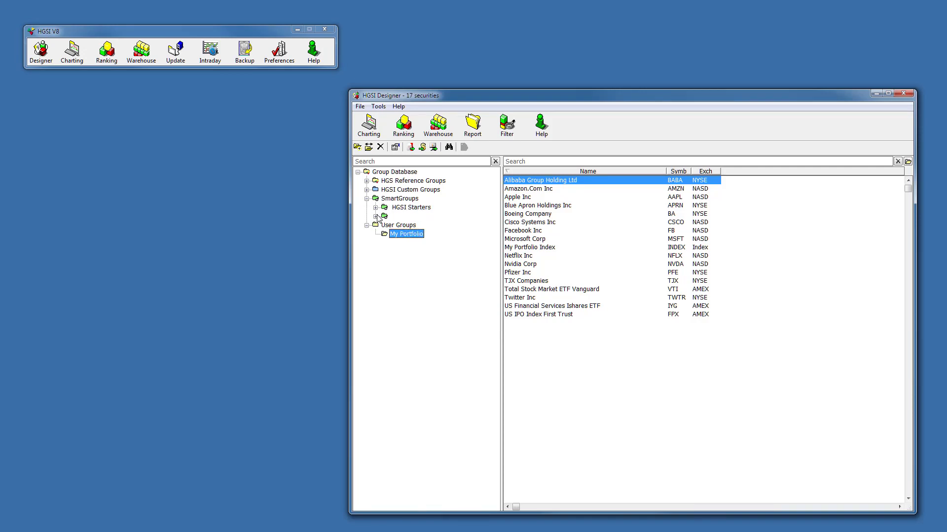
pyautogui.click(376, 217)
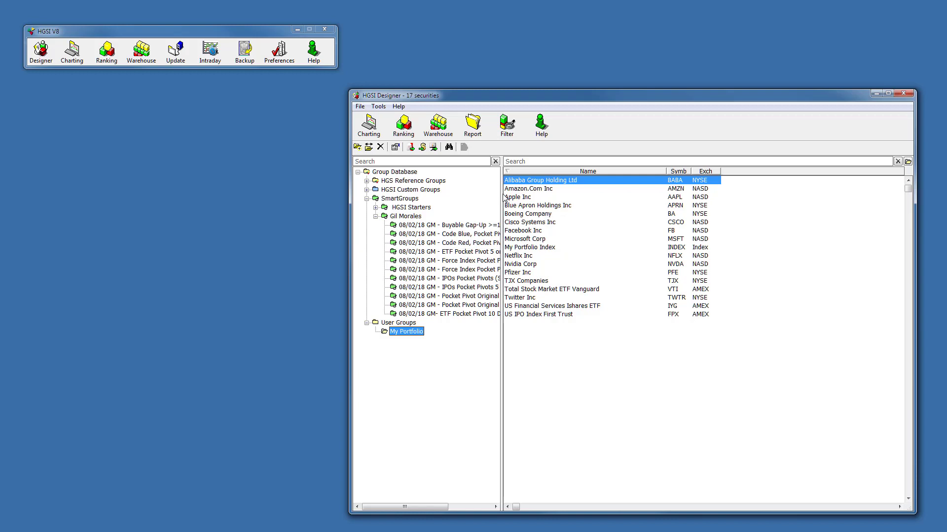
pyautogui.moveTo(503, 198); pyautogui.dragTo(548, 197)
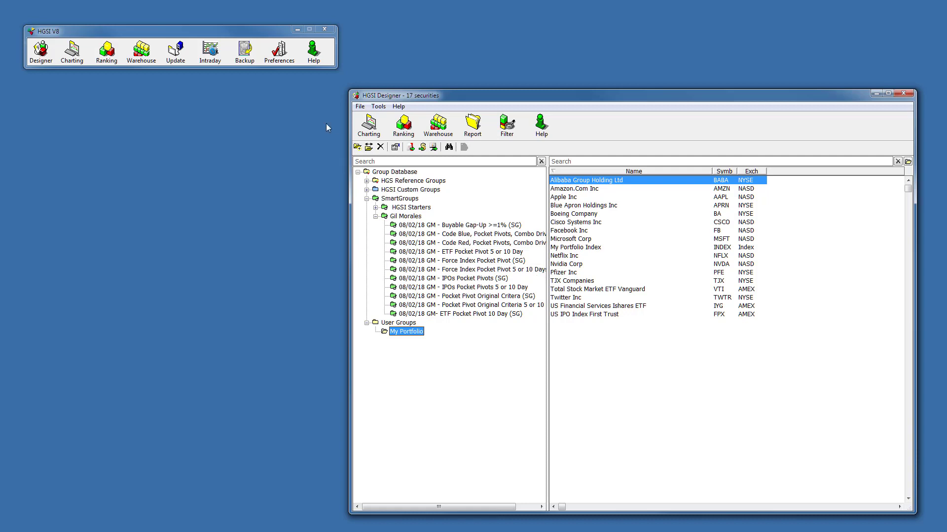
# Step: Download the Gil Morales filters, views and combos ZIP from the HGSI Add-ons web page into the Downloads folder
pyautogui.click(314, 54)
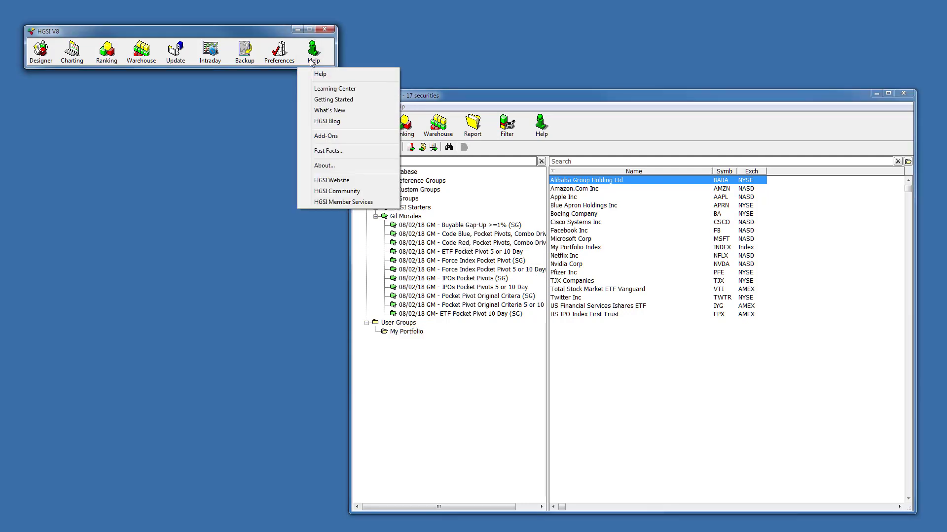
pyautogui.click(318, 137)
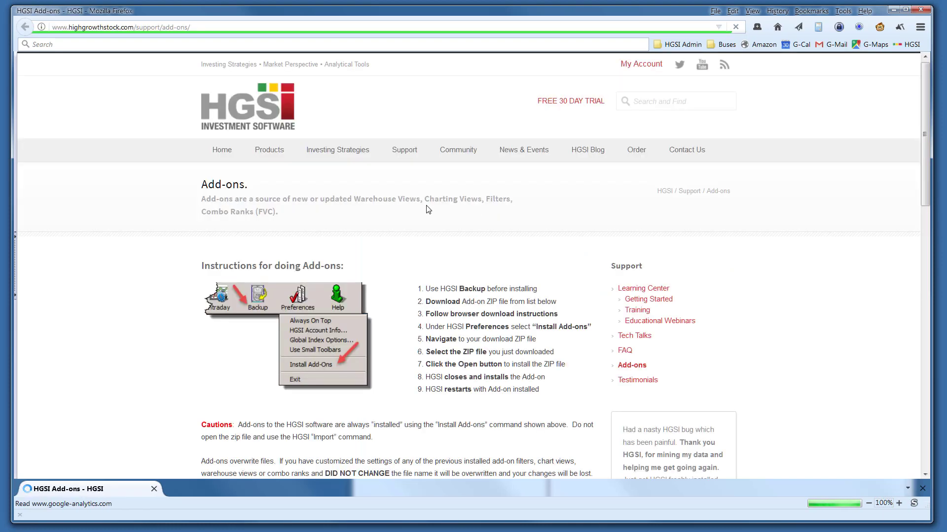
pyautogui.scroll(-10, 425, 206)
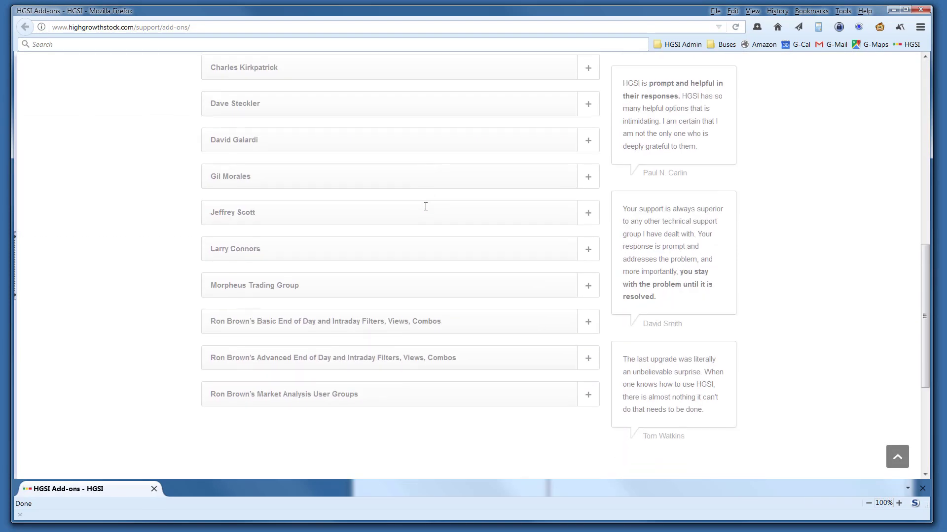
pyautogui.click(272, 178)
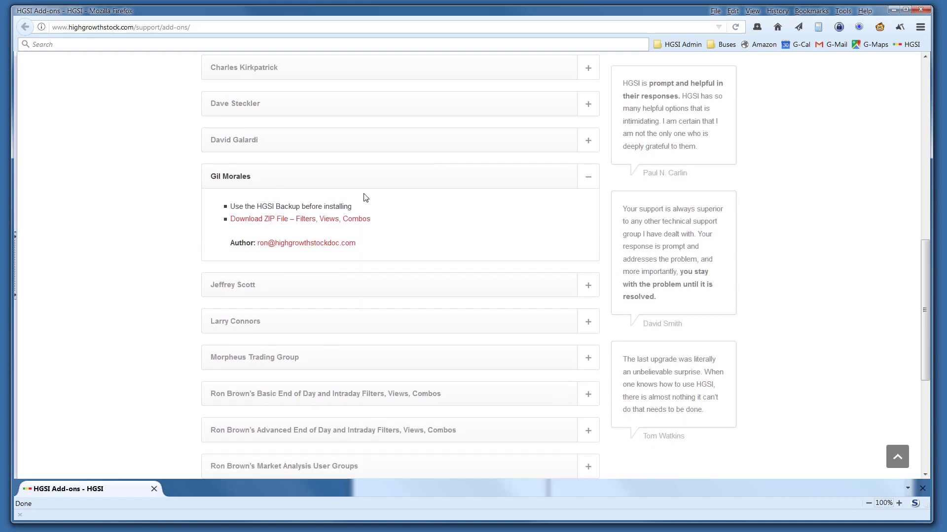
pyautogui.click(276, 223)
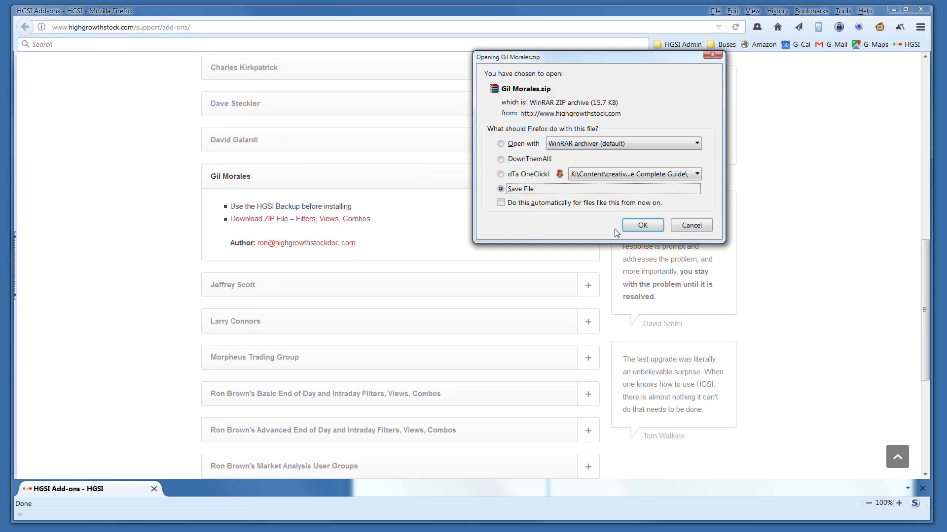
pyautogui.click(642, 225)
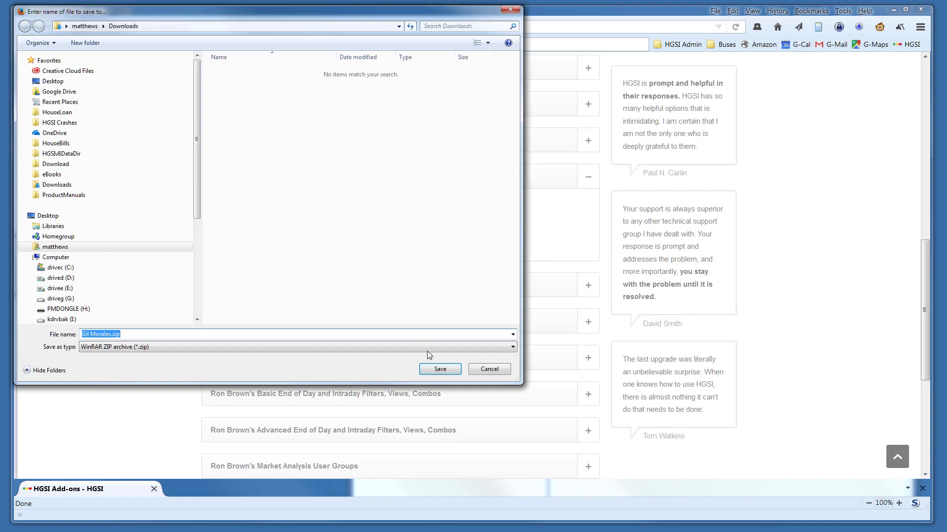
pyautogui.click(431, 371)
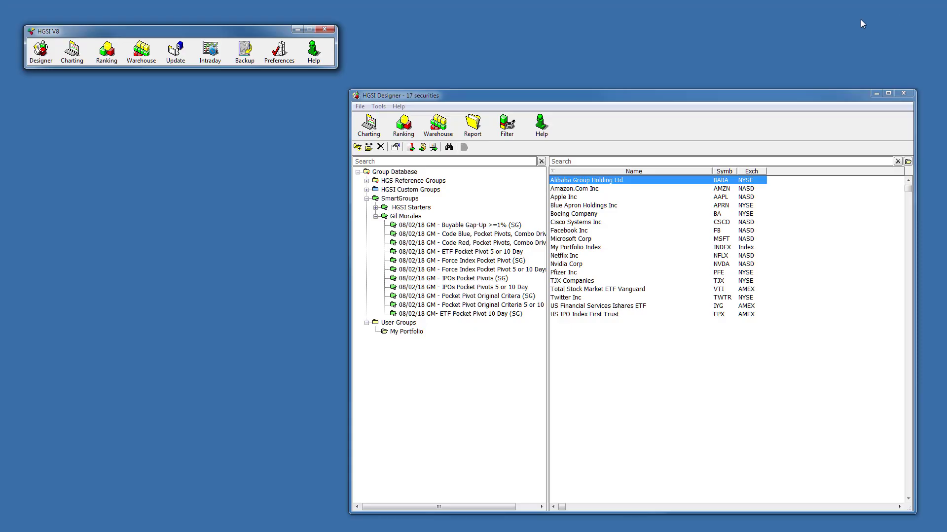
# Step: Install the Gil Morales.zip add-on from the Downloads folder, accepting the HGSI restart and the import of the new system files
pyautogui.click(279, 52)
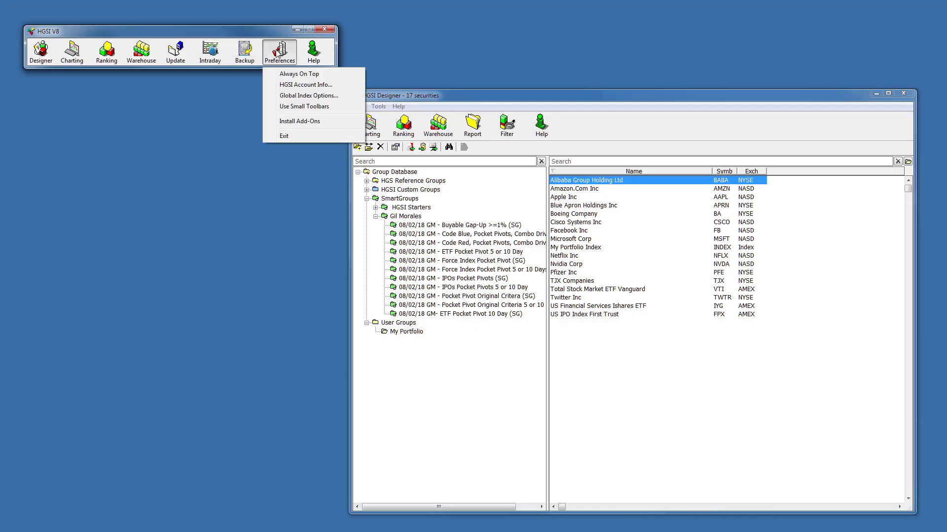
pyautogui.click(300, 122)
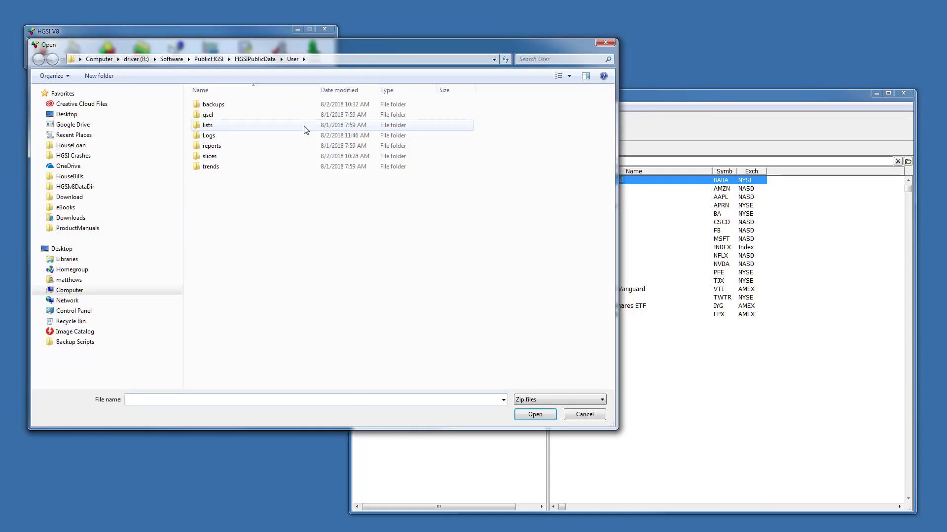
pyautogui.click(74, 197)
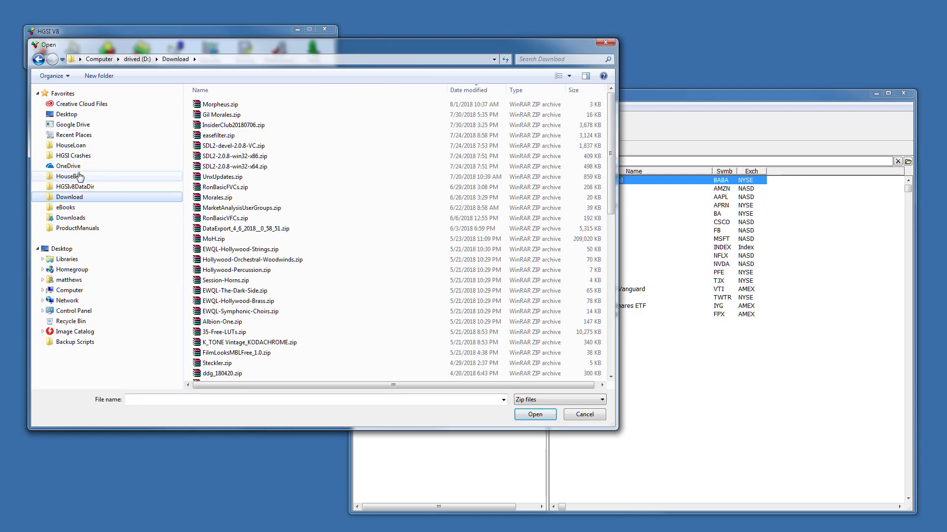
pyautogui.click(73, 220)
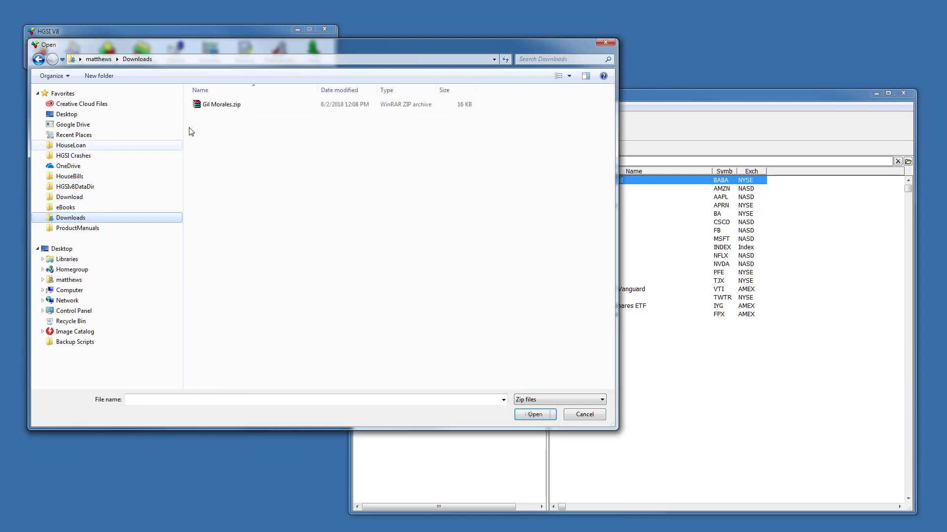
pyautogui.click(240, 105)
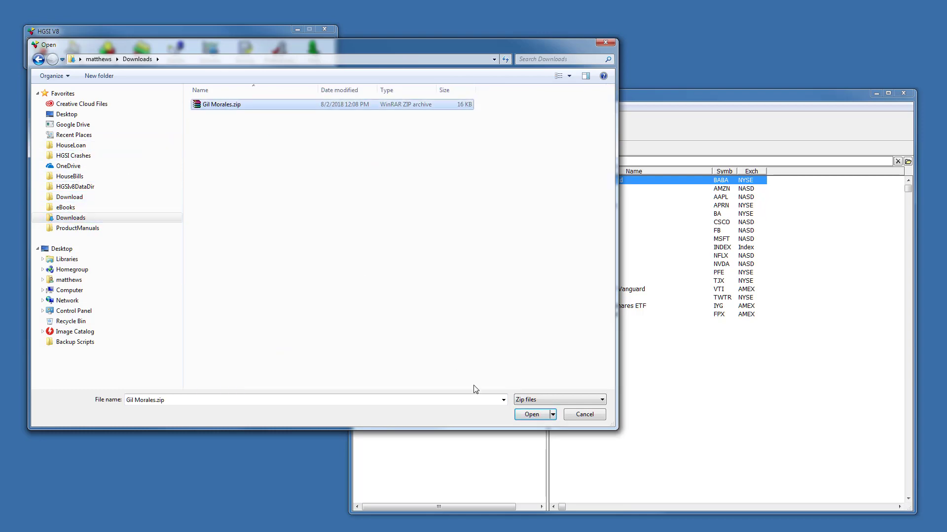
pyautogui.click(525, 412)
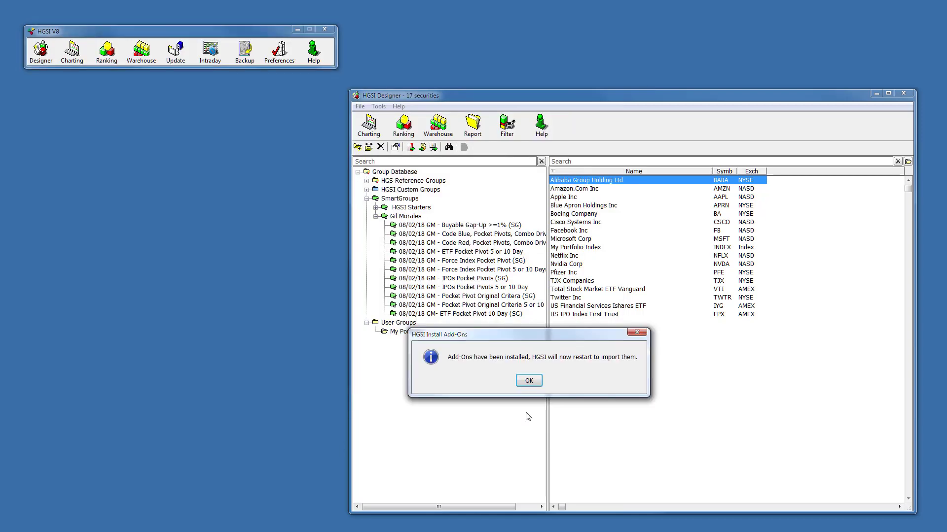
pyautogui.click(528, 382)
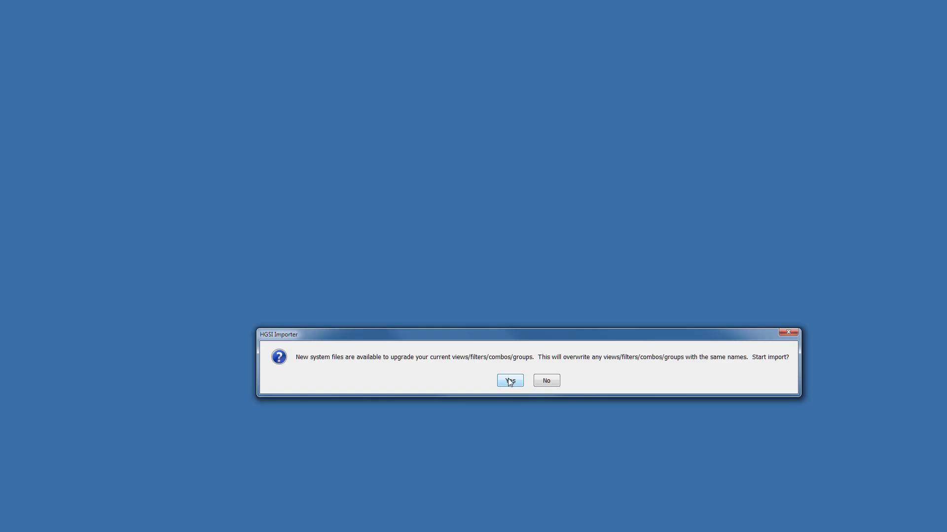
pyautogui.click(510, 381)
pyautogui.click(521, 381)
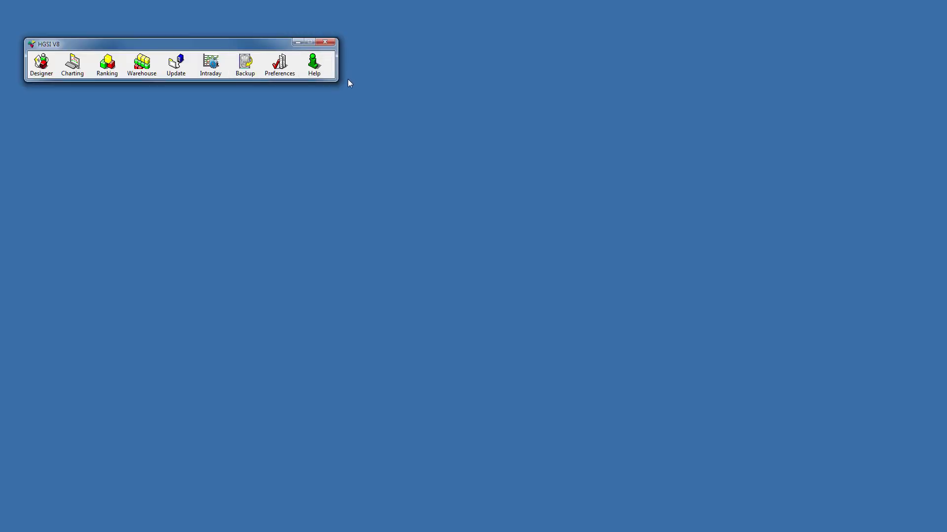
# Step: Reopen the Designer and chart Boeing Company from My Portfolio in the Charting Changes user view
pyautogui.click(44, 69)
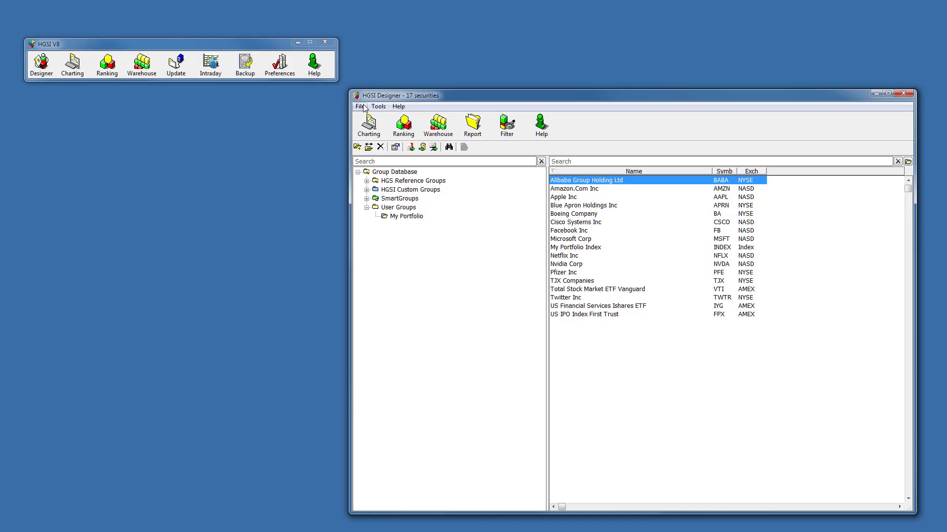
pyautogui.click(72, 66)
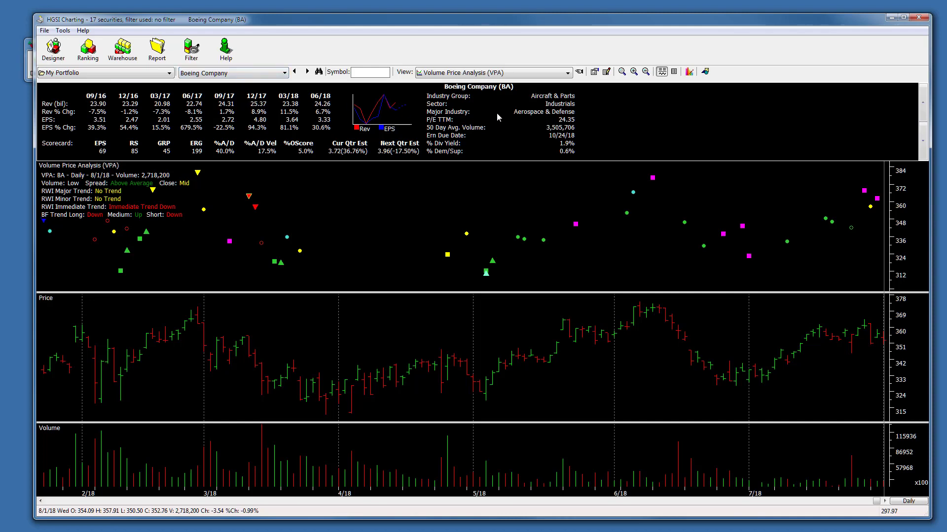
pyautogui.click(532, 71)
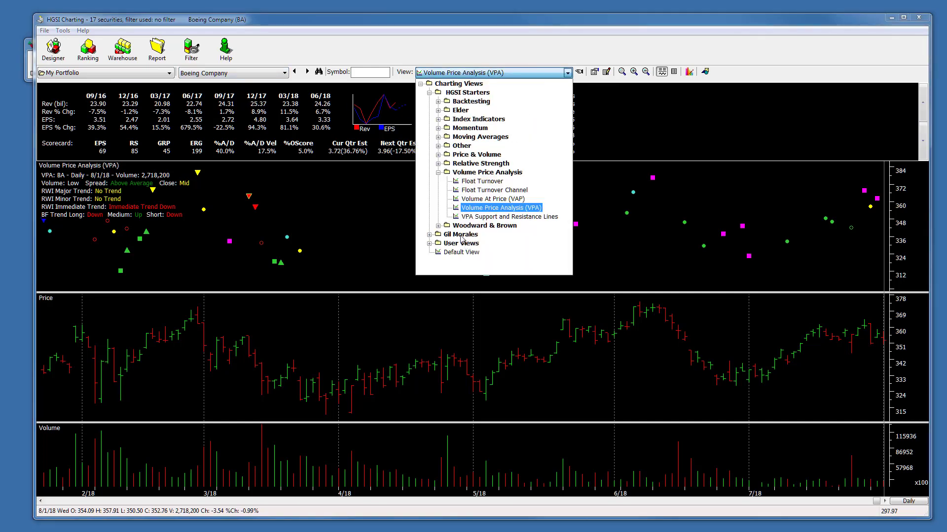
pyautogui.click(431, 243)
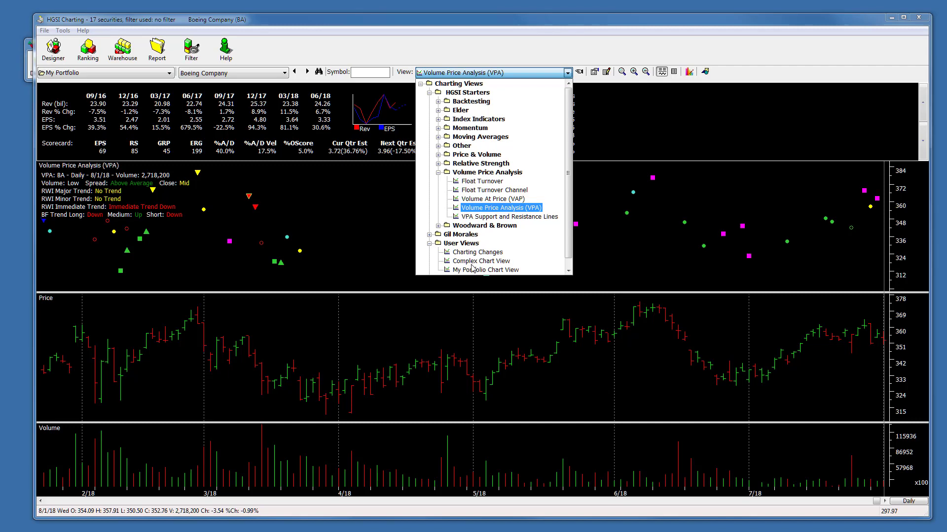
pyautogui.scroll(-1, 471, 267)
pyautogui.click(478, 244)
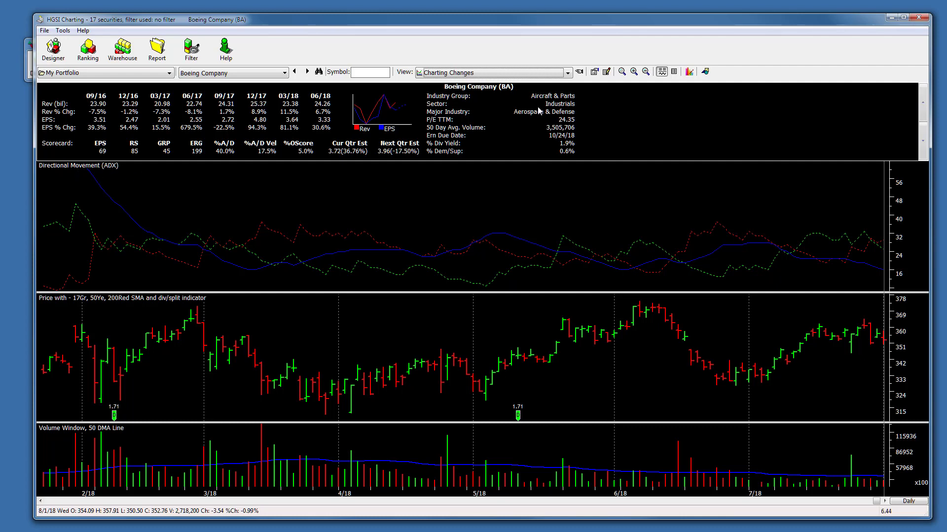
# Step: Review the chart's Data Window and the Directional Movement (ADX) indicator options, and close the chart
pyautogui.click(675, 72)
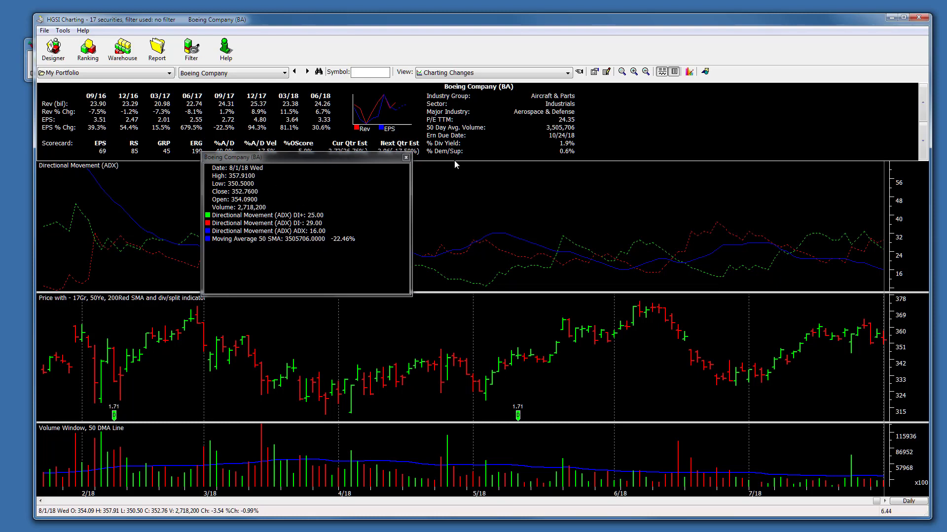
pyautogui.click(406, 158)
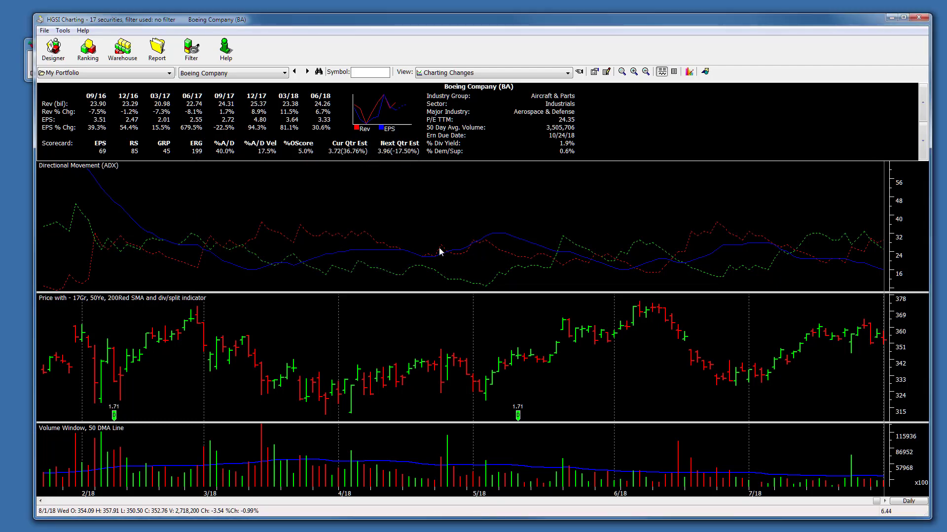
pyautogui.rightClick(489, 200)
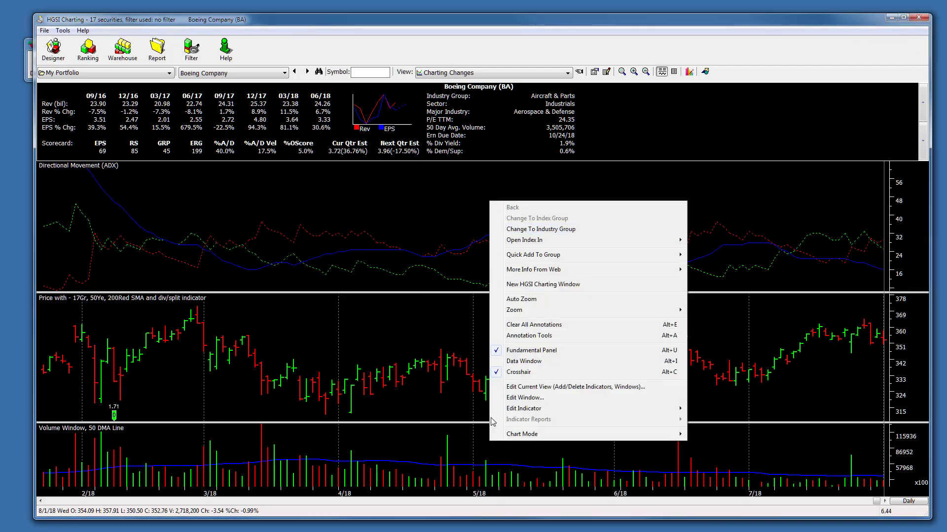
pyautogui.moveTo(503, 409)
pyautogui.click(440, 409)
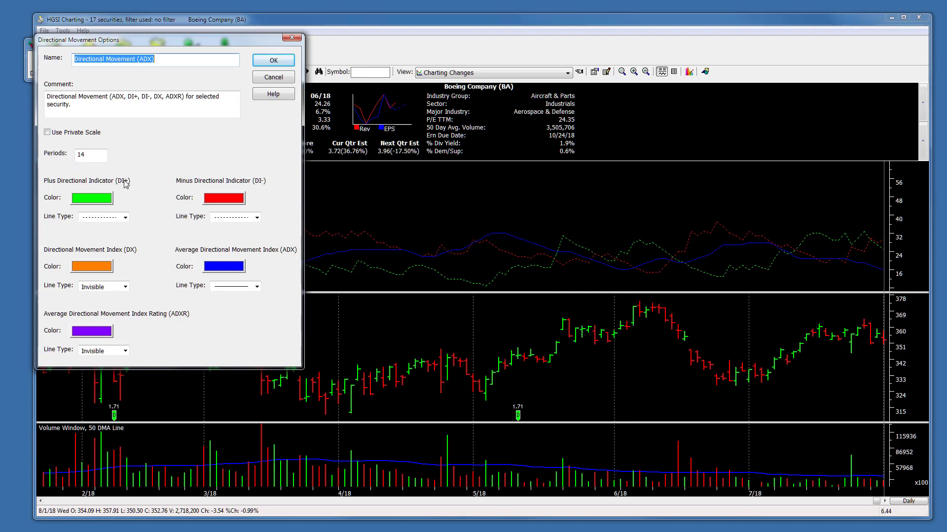
pyautogui.press('Return')
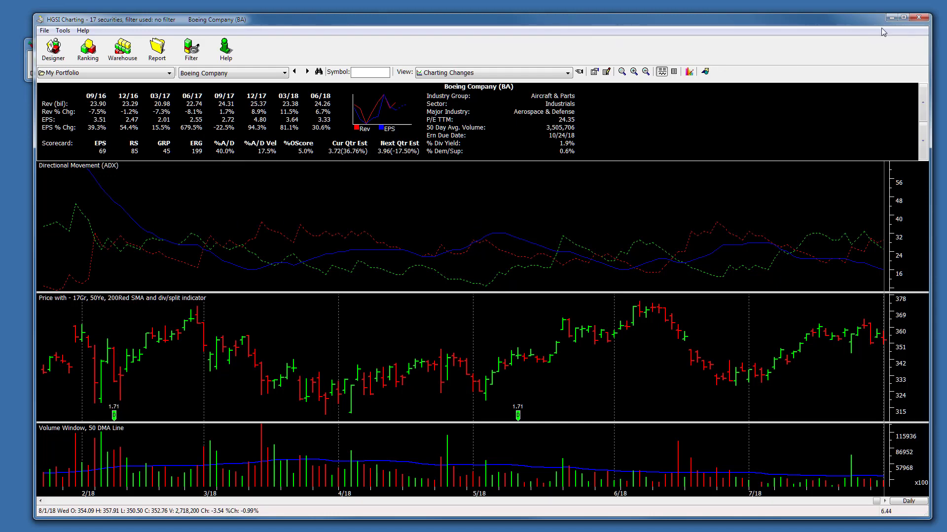
pyautogui.click(918, 17)
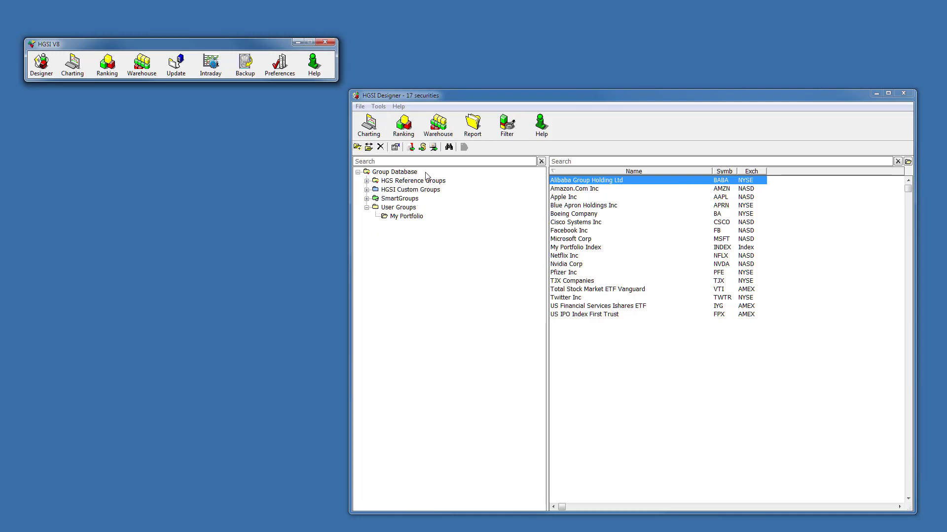
# Step: Open the My Portfolio group's name for in-place editing in the Designer tree and leave it without renaming
pyautogui.click(405, 217)
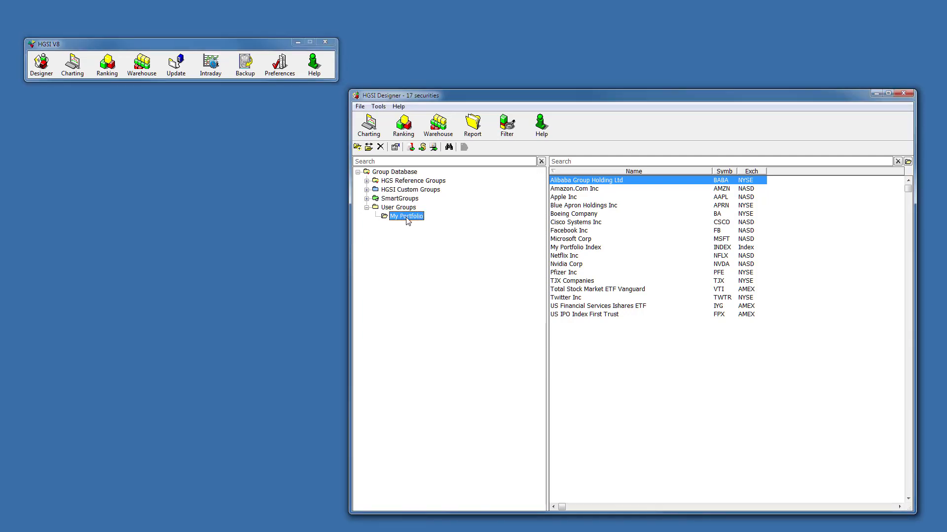
pyautogui.click(416, 217)
pyautogui.click(418, 218)
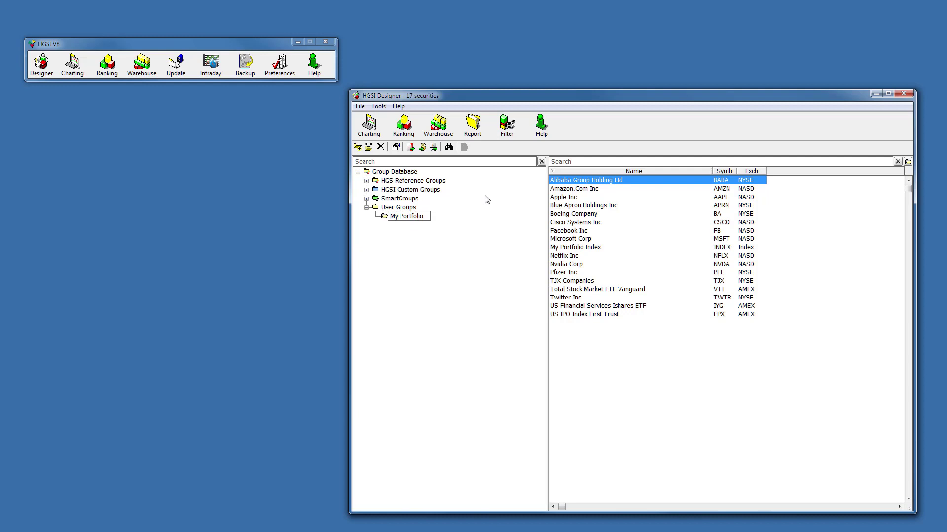
pyautogui.click(436, 237)
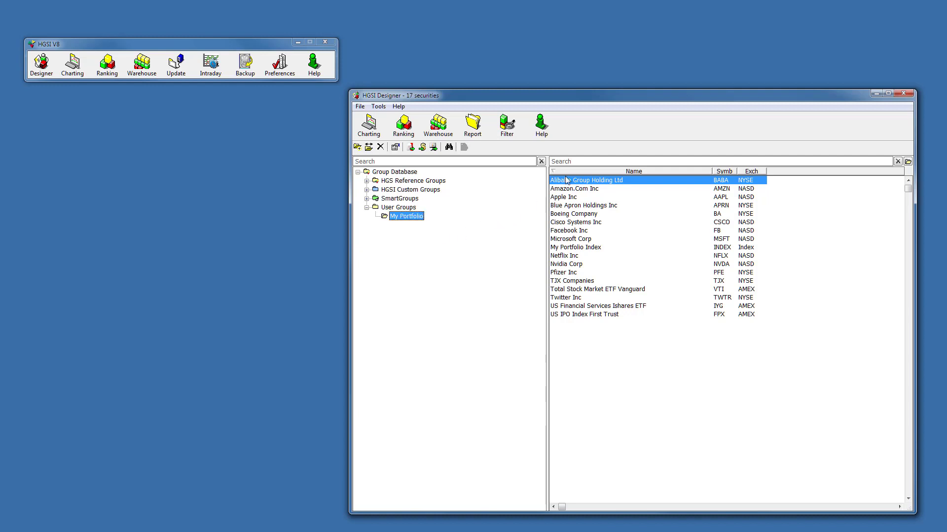
# Step: Search the My Portfolio securities list in the Designer for "cisco s" and clear the search text
pyautogui.click(600, 158)
pyautogui.write('cis')
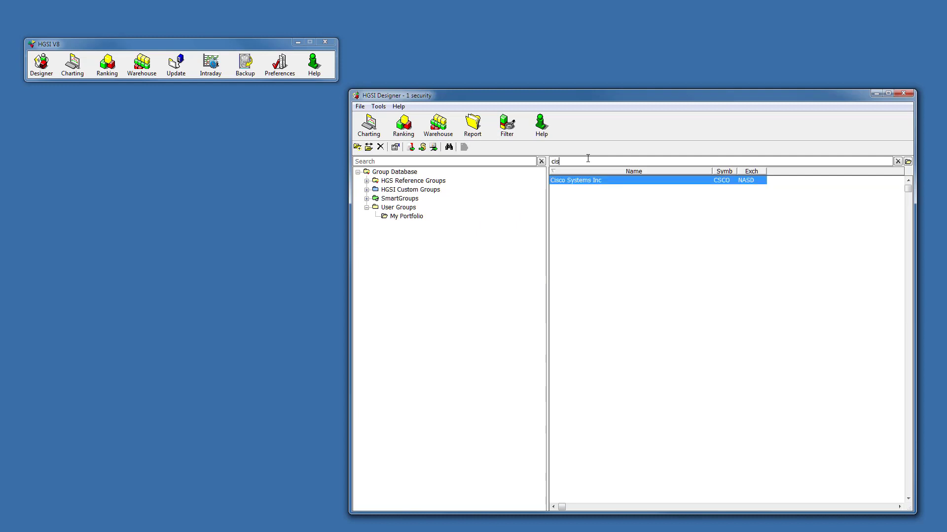
pyautogui.write('co s')
pyautogui.press('BackSpace')
pyautogui.press('BackSpace')
pyautogui.press('BackSpace')
pyautogui.press('BackSpace')
pyautogui.press('BackSpace')
pyautogui.press('BackSpace')
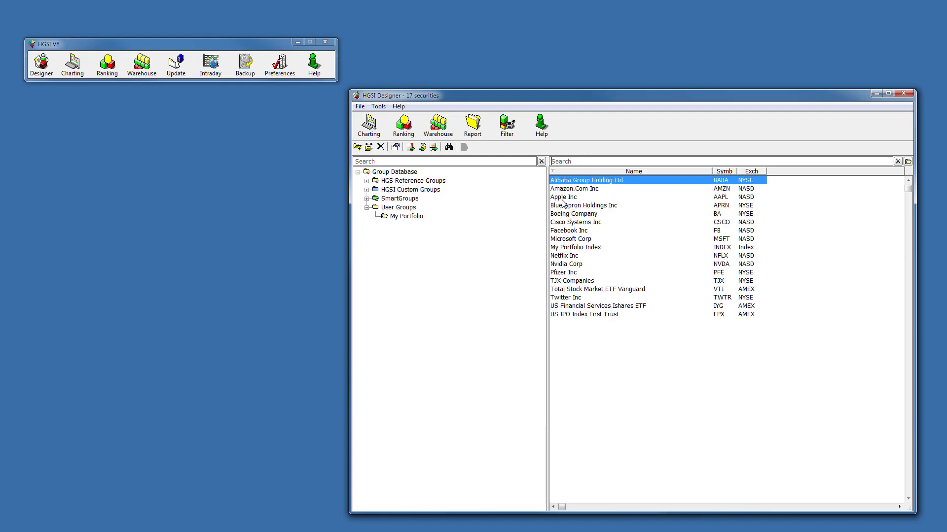
# Step: View My Portfolio in the Warehouse and jump between the first and last securities in the list
pyautogui.click(140, 71)
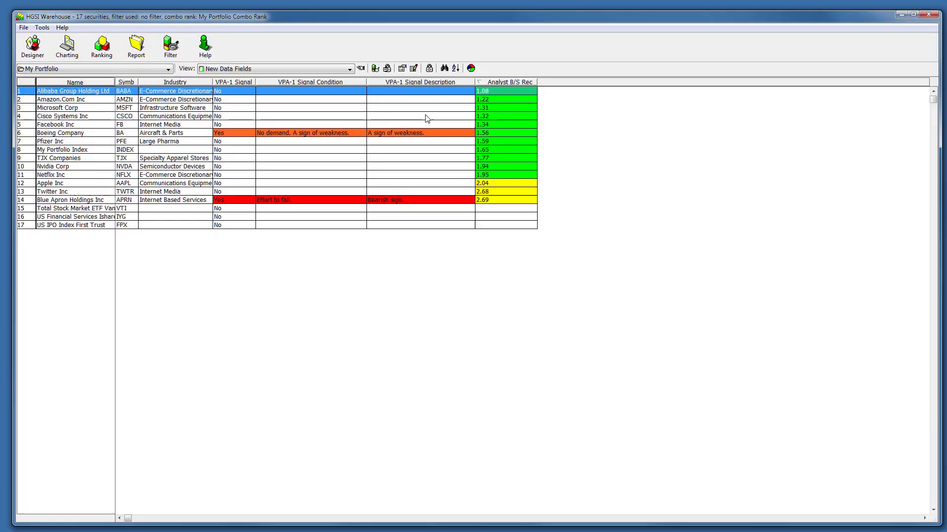
pyautogui.click(358, 116)
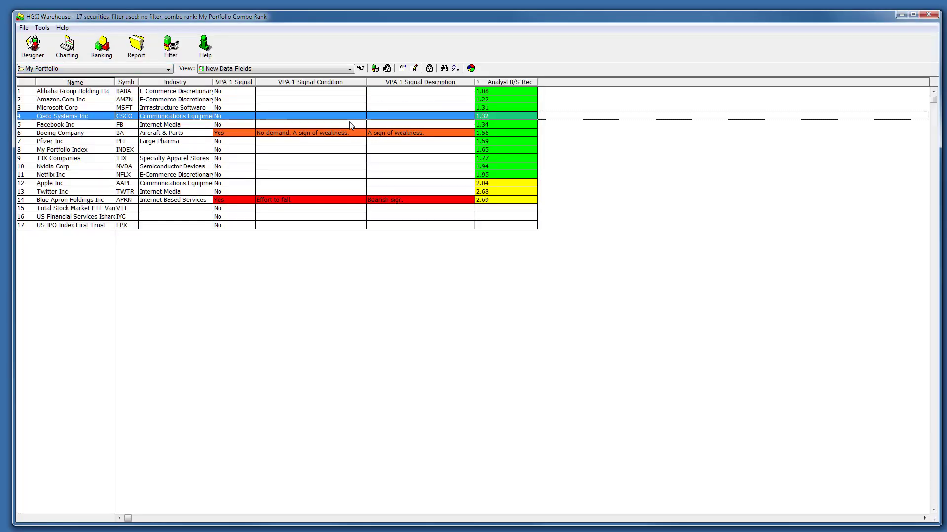
pyautogui.press('Home')
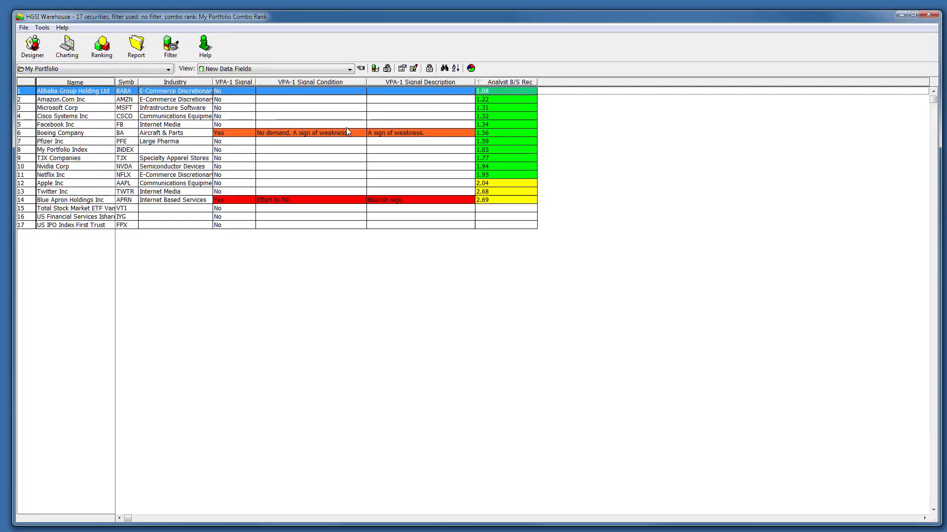
pyautogui.press('End')
pyautogui.press('Home')
pyautogui.press('End')
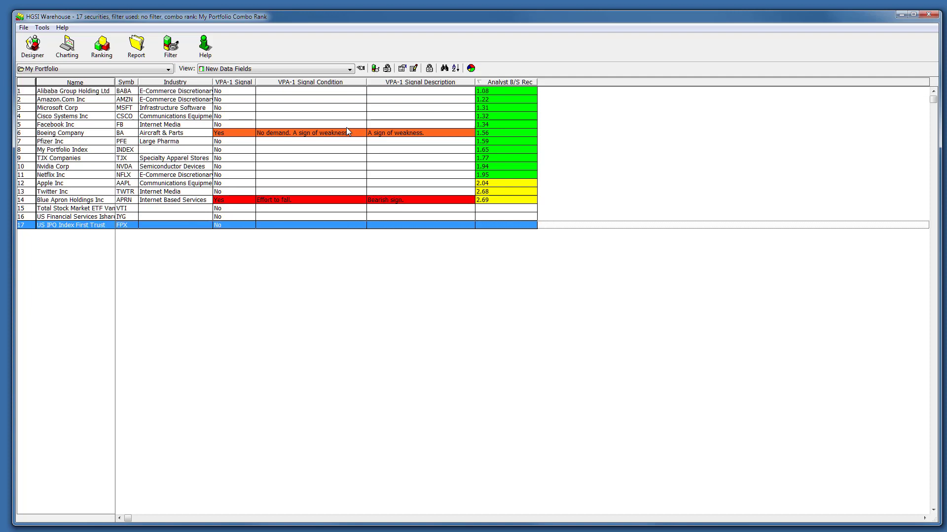
# Step: Show the All Securities reference group in the Warehouse and page down through its list and back to the start
pyautogui.press('Home')
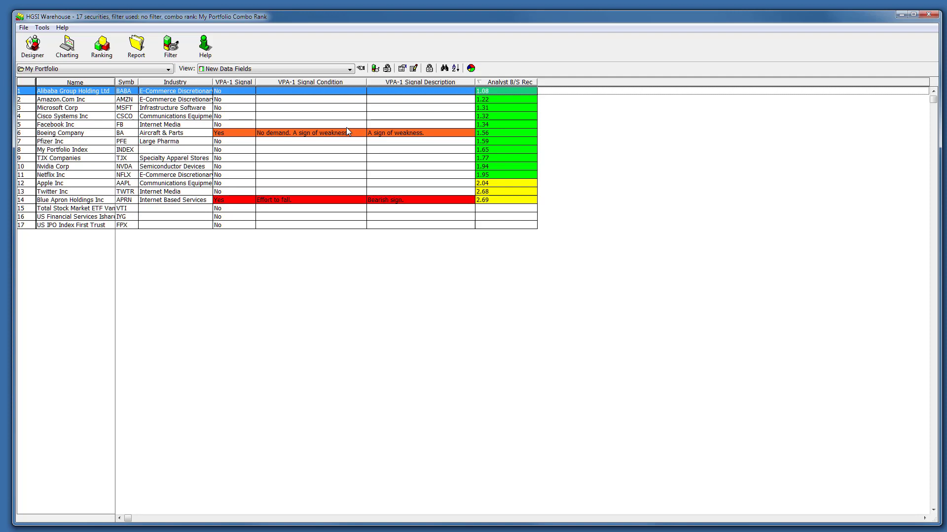
pyautogui.click(169, 69)
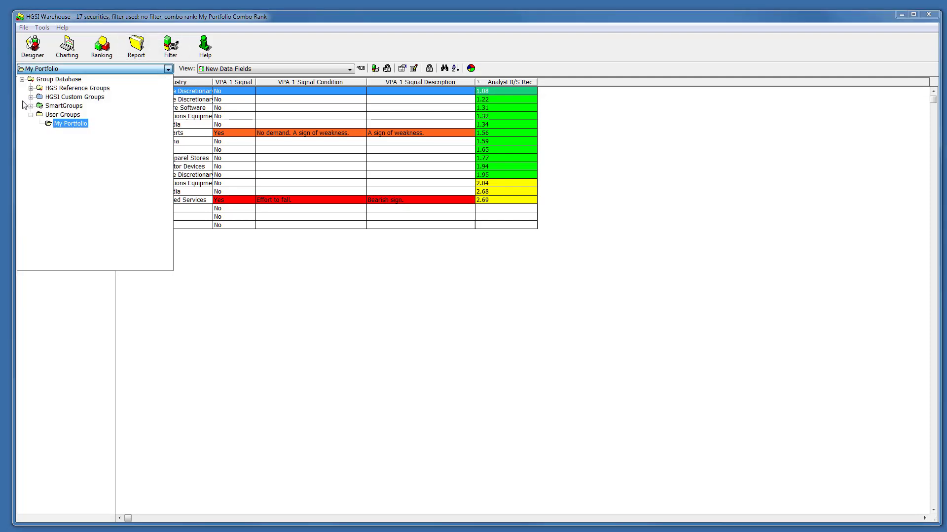
pyautogui.click(32, 88)
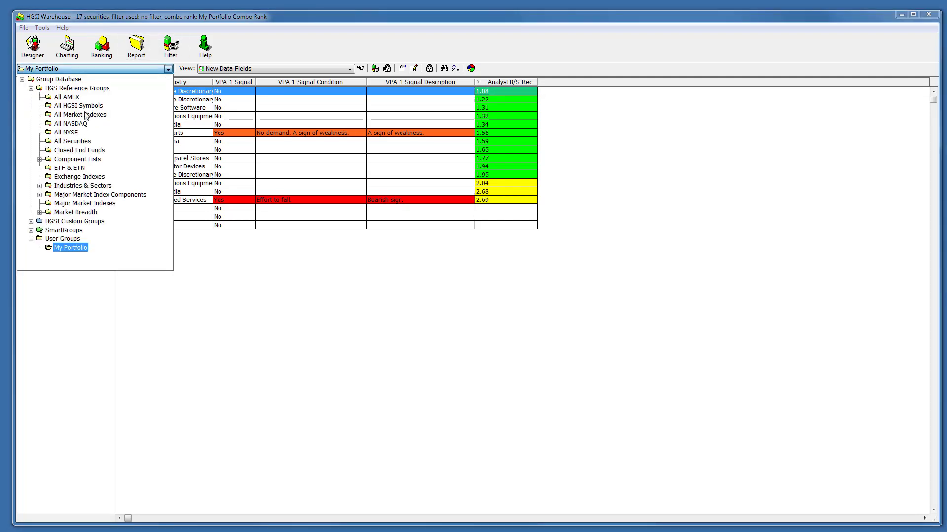
pyautogui.click(77, 141)
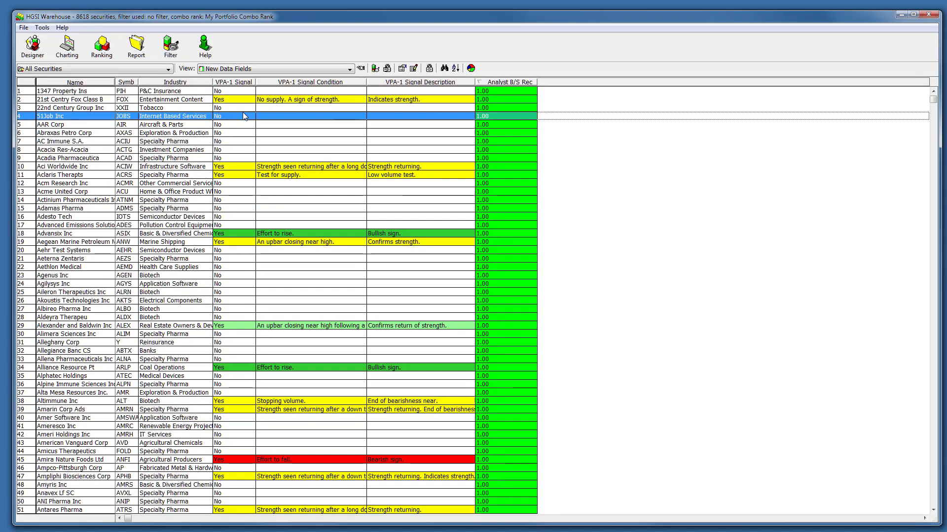
pyautogui.press('pagedown')
pyautogui.press('pagedown')
pyautogui.press('pagedown')
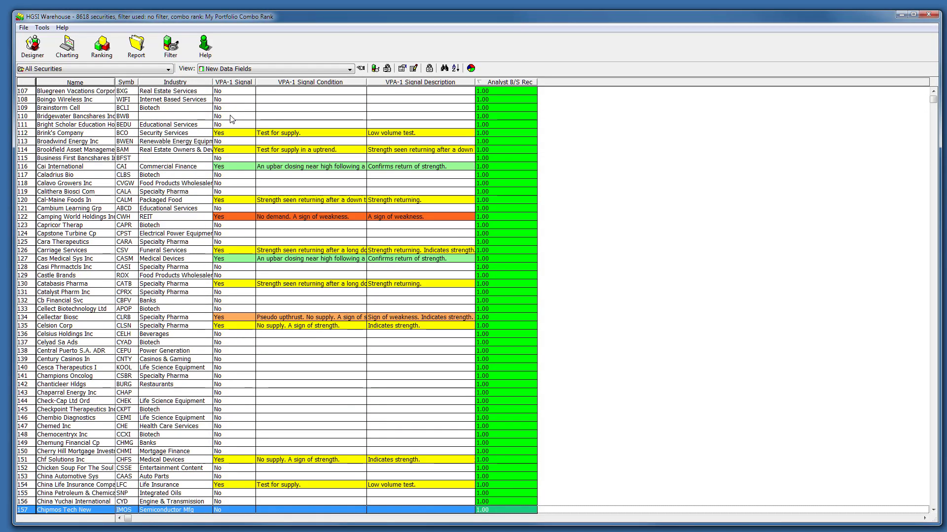
pyautogui.press('pageup')
pyautogui.press('pageup')
pyautogui.press('pageup')
pyautogui.press('pageup')
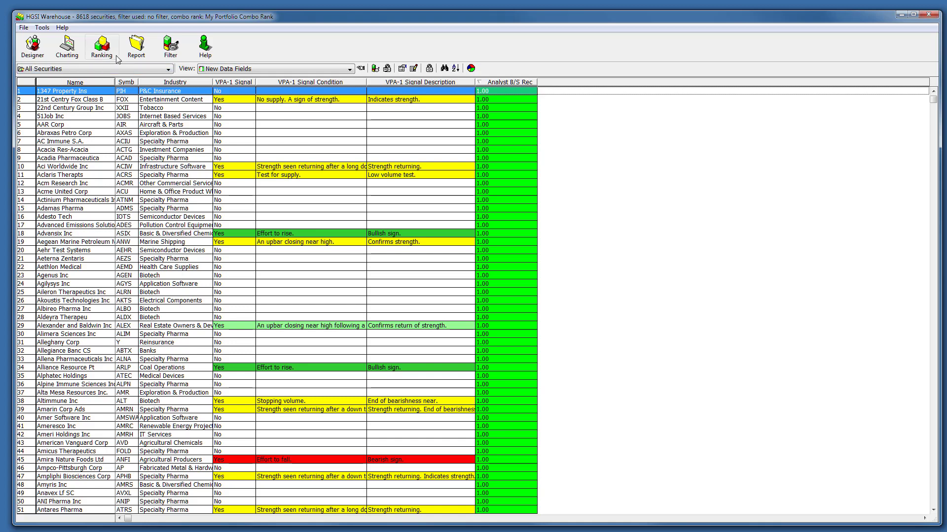
# Step: Page through the All Securities list in Ranking, jump to its end and start, and close Ranking and the Warehouse
pyautogui.click(101, 46)
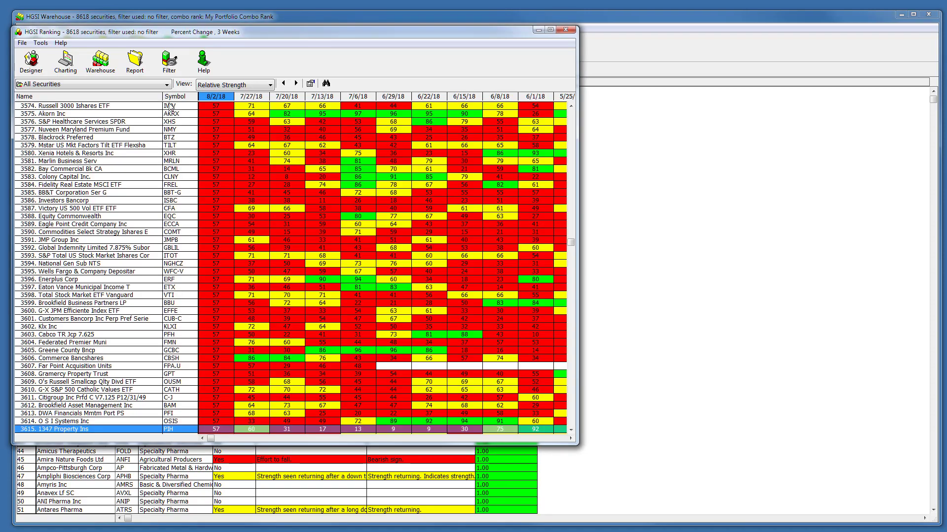
pyautogui.click(147, 107)
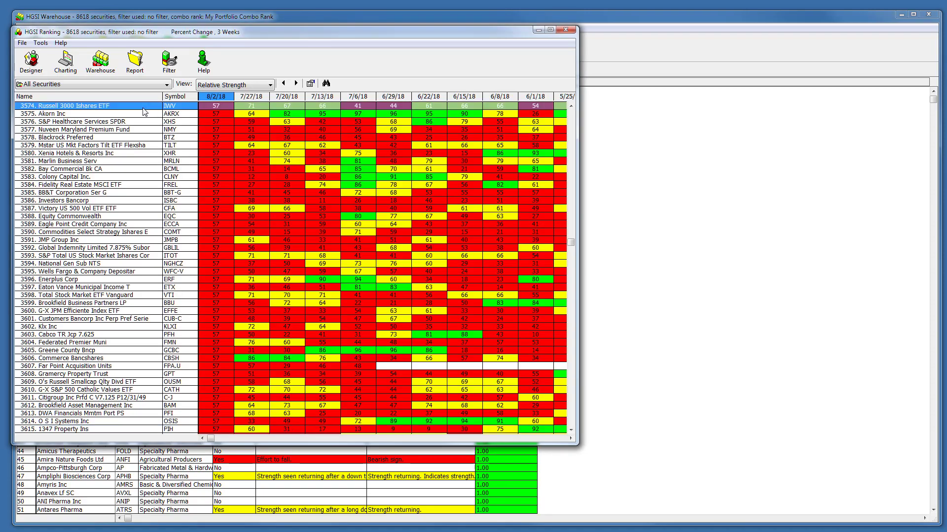
pyautogui.press('pagedown')
pyautogui.press('pagedown')
pyautogui.press('pagedown')
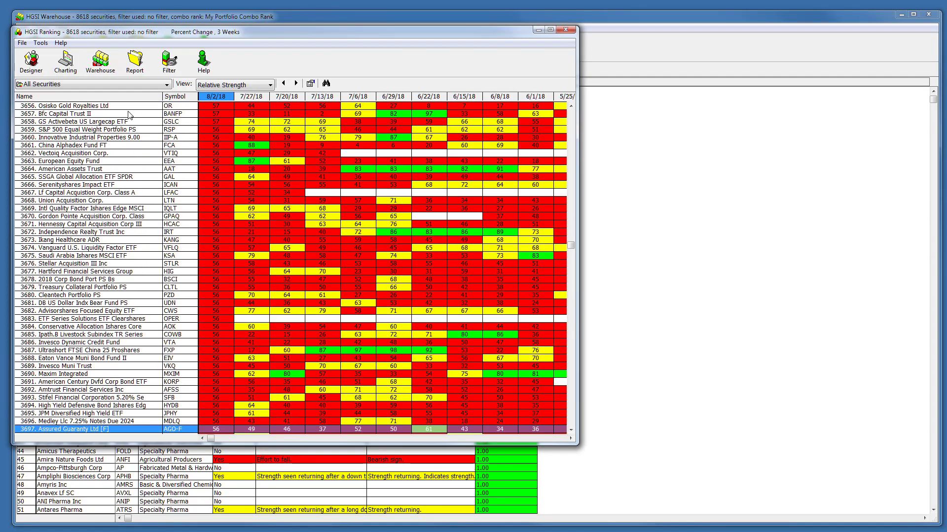
pyautogui.press('pageup')
pyautogui.press('pageup')
pyautogui.press('pageup')
pyautogui.press('pageup')
pyautogui.press('Home')
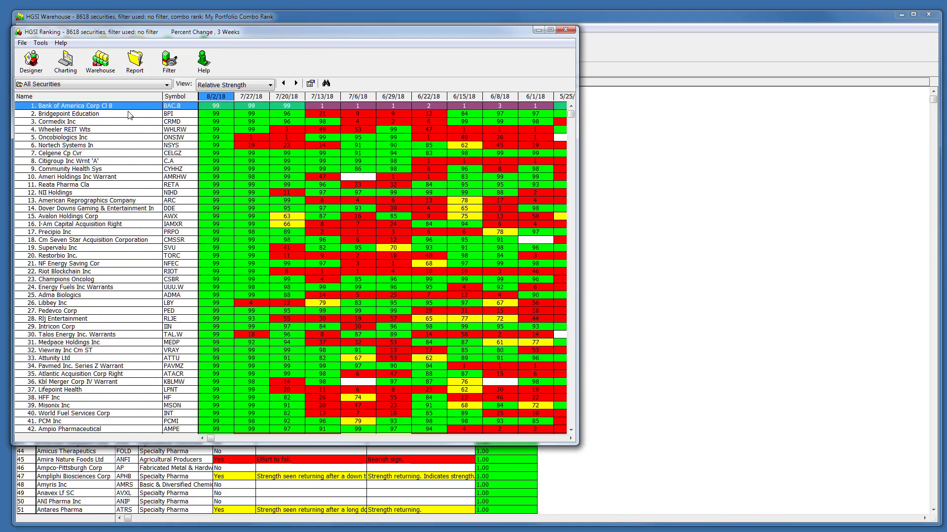
pyautogui.press('End')
pyautogui.press('Home')
pyautogui.click(567, 31)
pyautogui.click(928, 14)
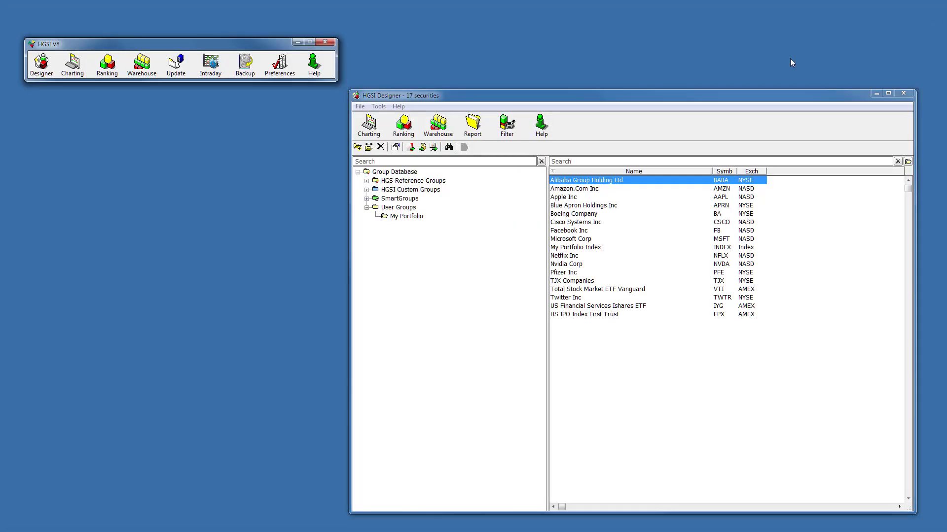
# Step: Open Charting for My Portfolio, apply the Complex Chart View from User Views, and update the Boeing chart with intraday data
pyautogui.click(73, 65)
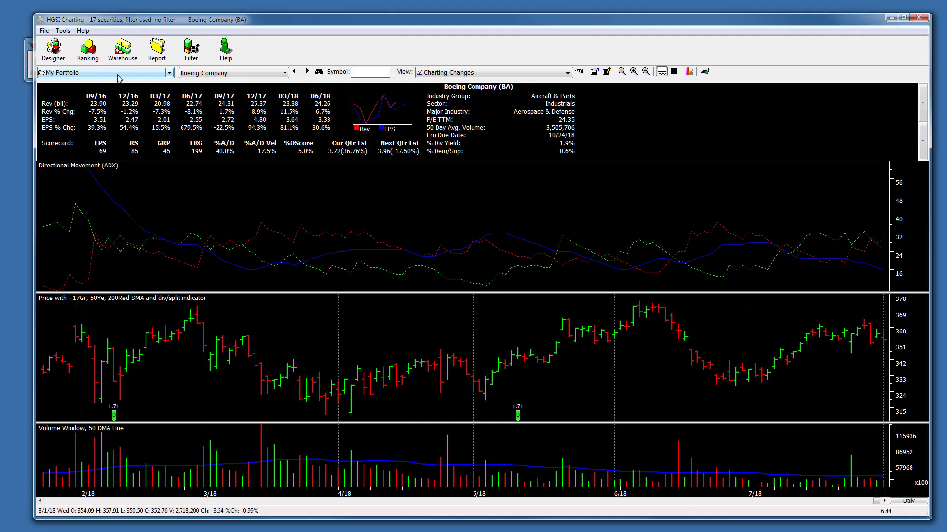
pyautogui.click(595, 73)
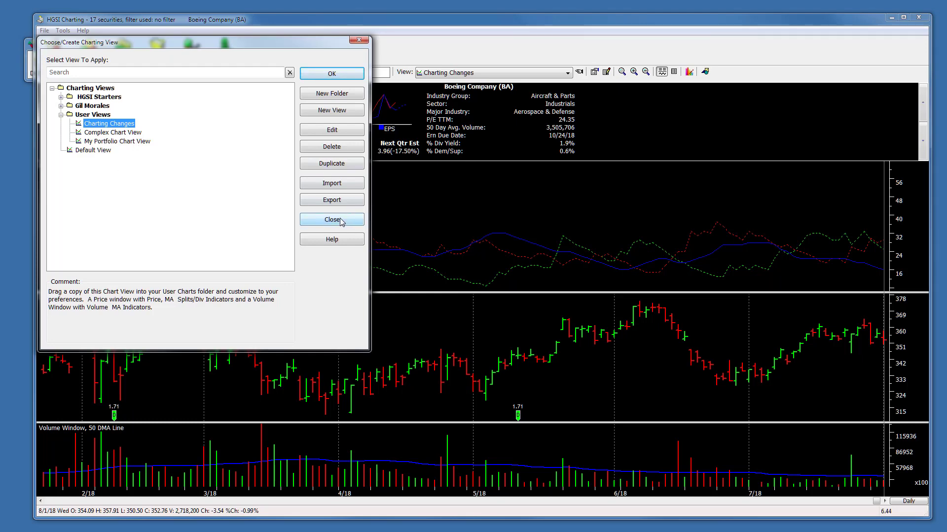
pyautogui.click(105, 133)
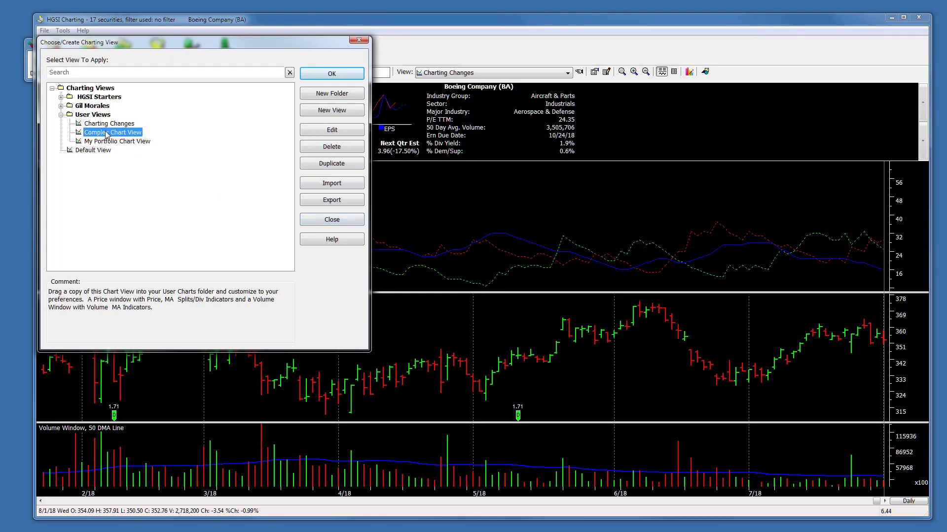
pyautogui.click(341, 80)
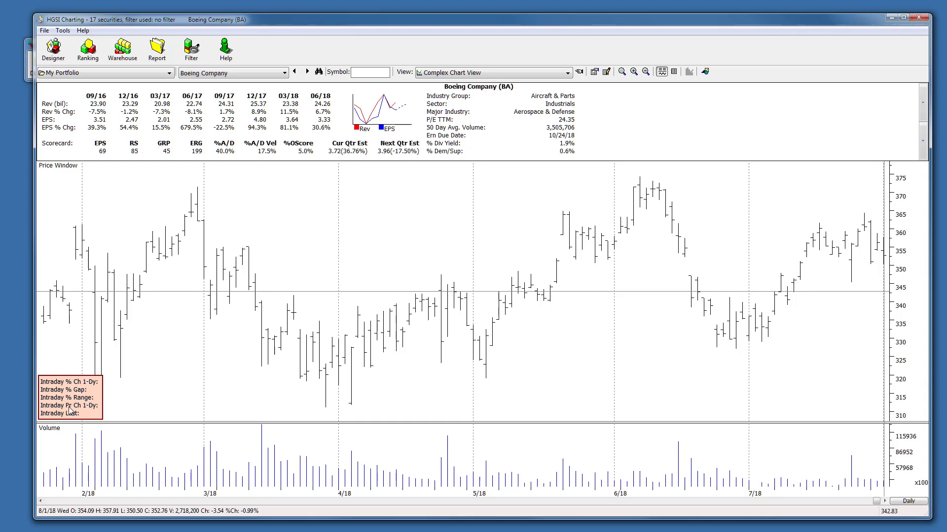
pyautogui.click(248, 340)
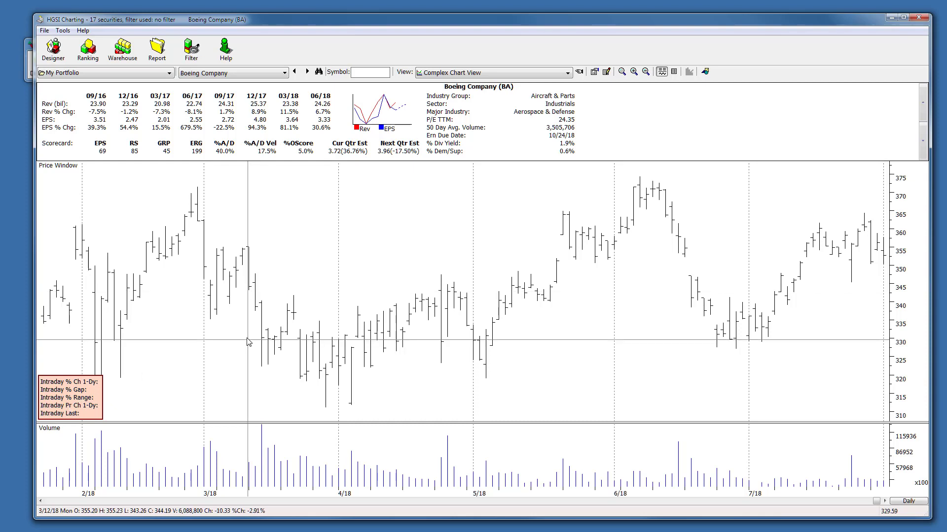
pyautogui.press('F5')
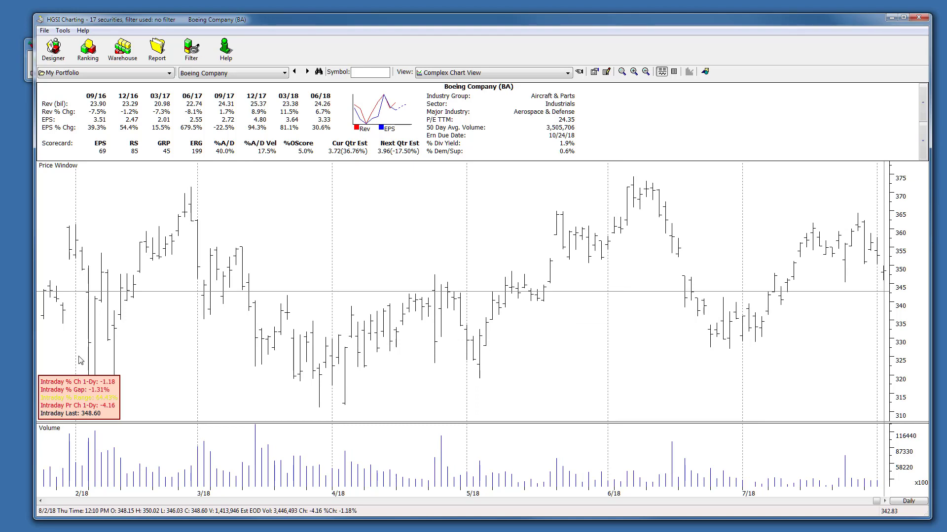
# Step: Review the Warehouse Field indicator's options on the Boeing chart and leave them without changes
pyautogui.rightClick(219, 357)
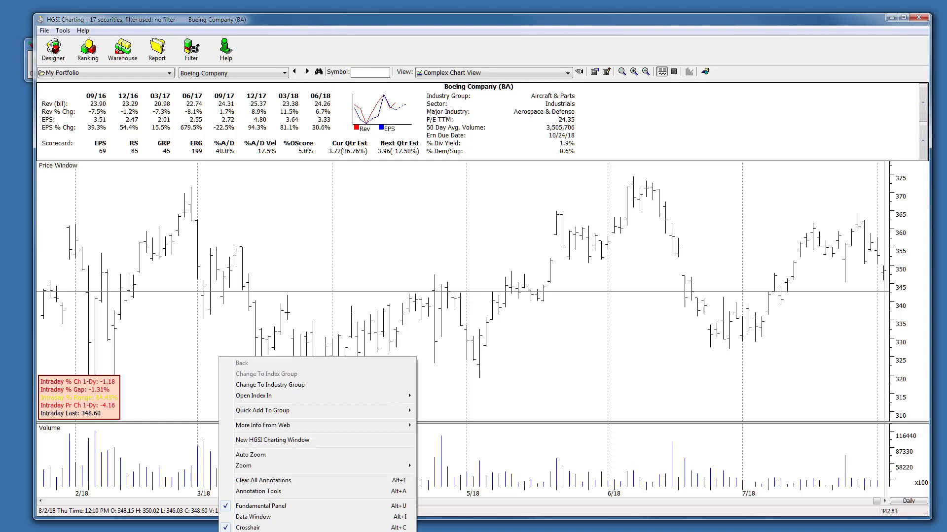
pyautogui.click(281, 531)
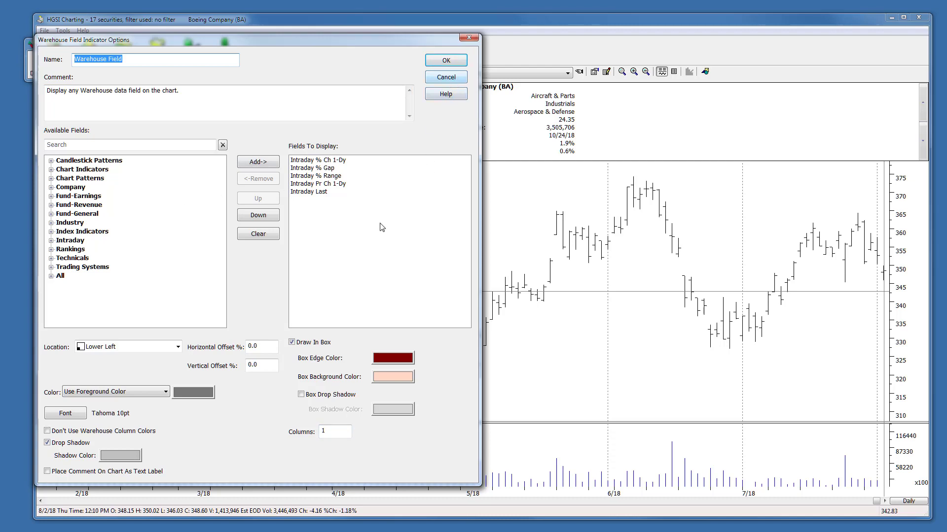
pyautogui.click(453, 80)
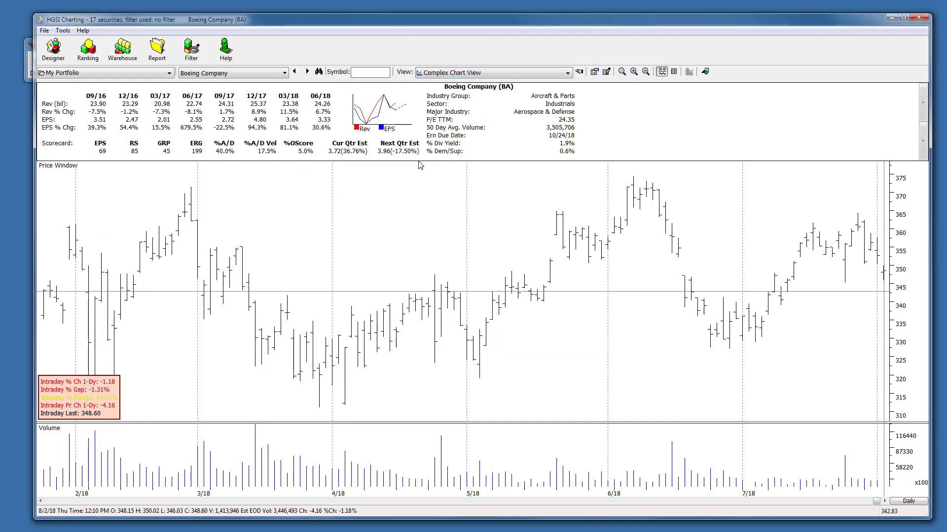
# Step: Save the Complex Chart View's Warehouse Field indicator as a preset named "Custom Warehouse Fields" and leave the view's settings
pyautogui.click(597, 73)
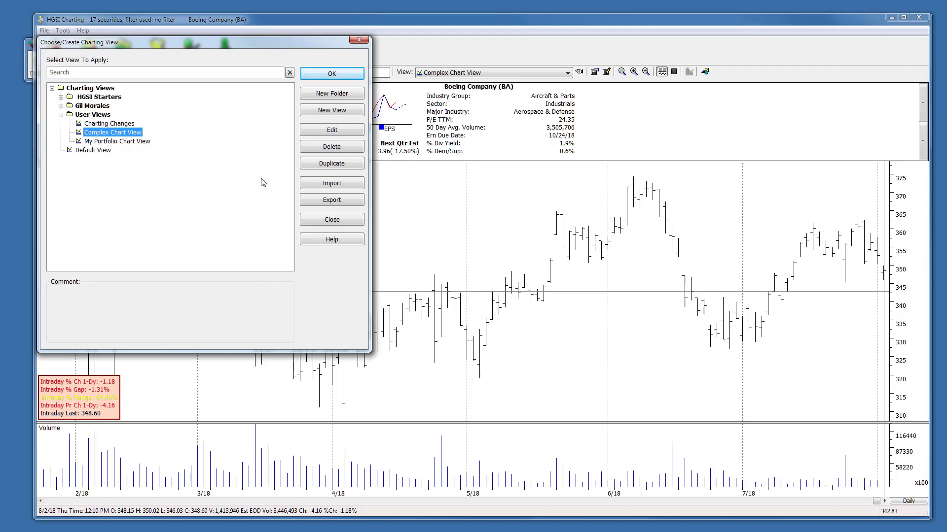
pyautogui.click(340, 134)
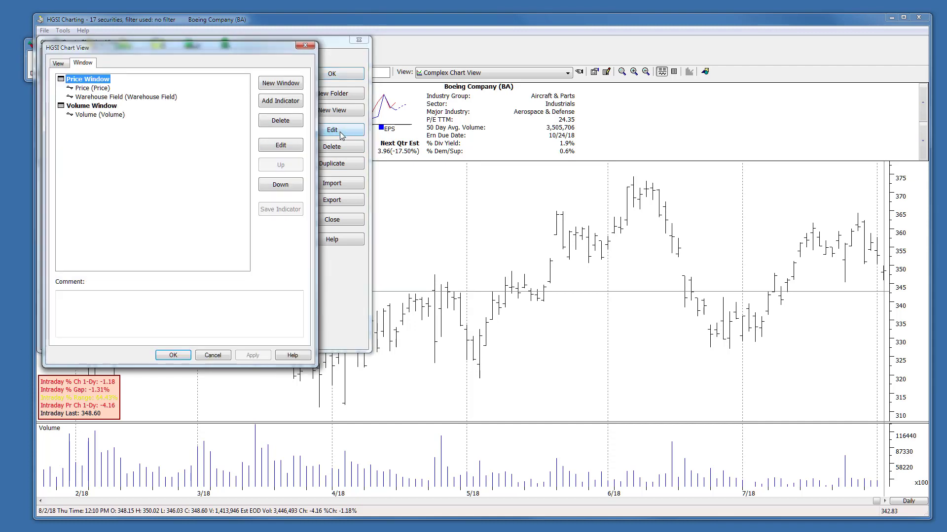
pyautogui.click(117, 97)
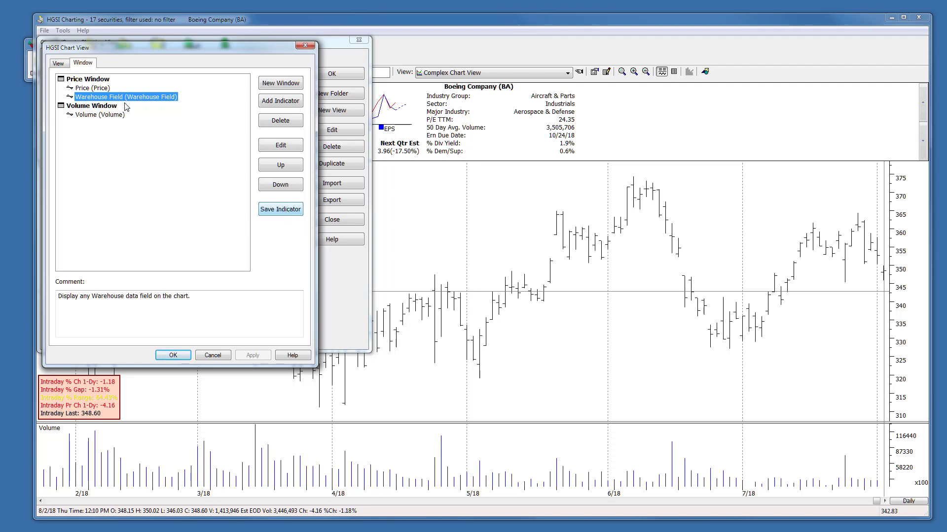
pyautogui.click(291, 212)
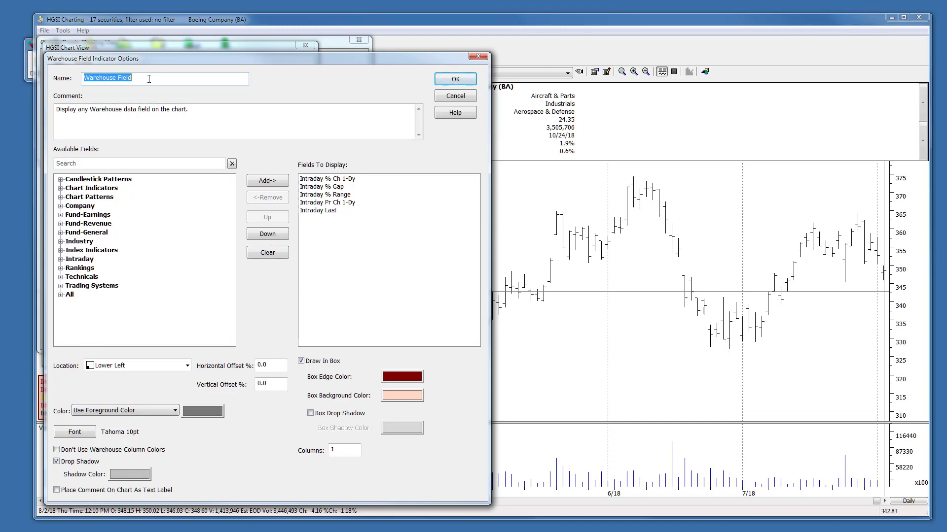
pyautogui.write('Custom')
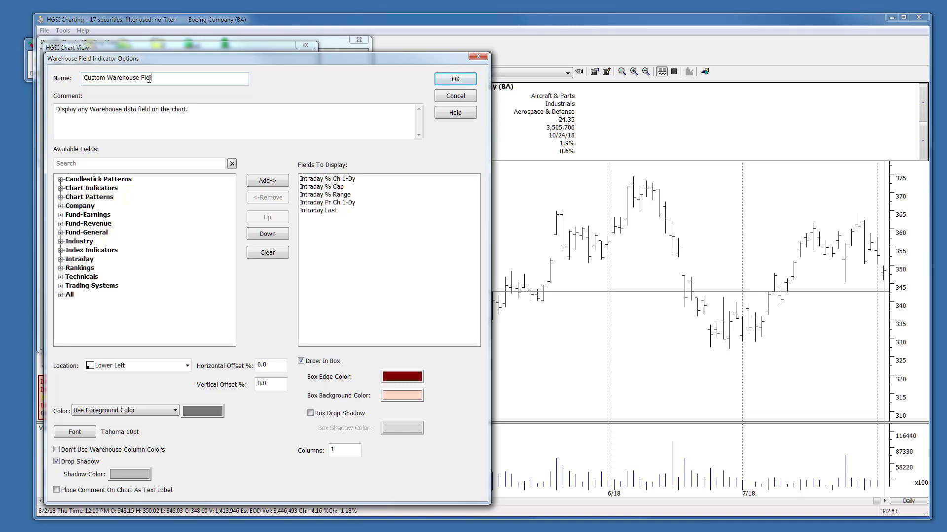
pyautogui.click(455, 79)
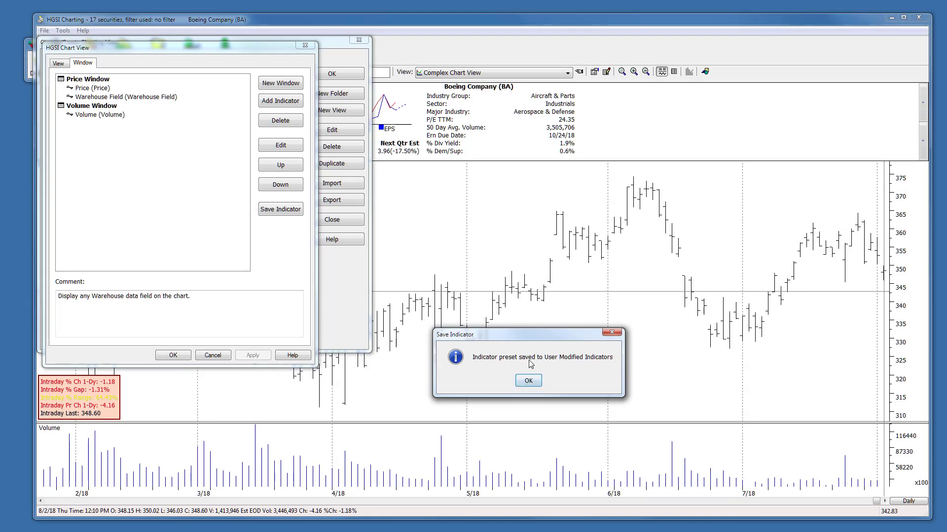
pyautogui.click(528, 382)
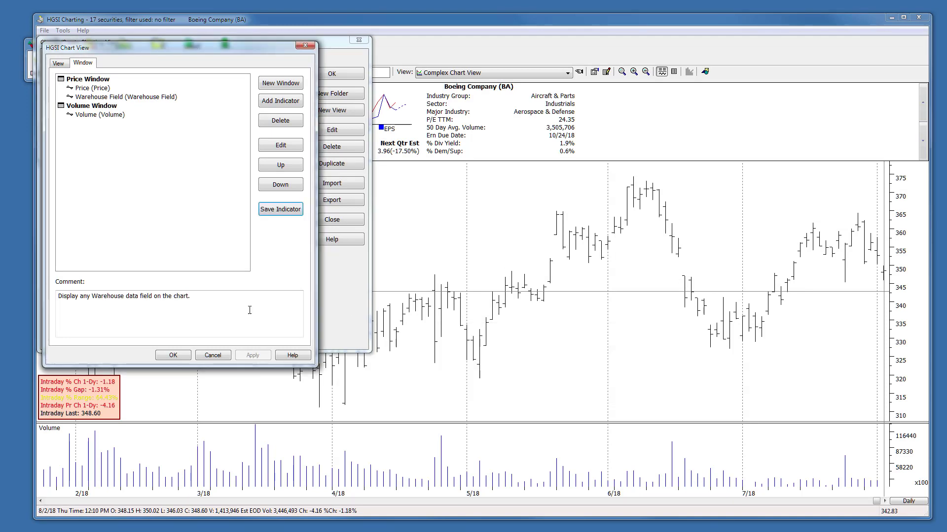
pyautogui.click(211, 356)
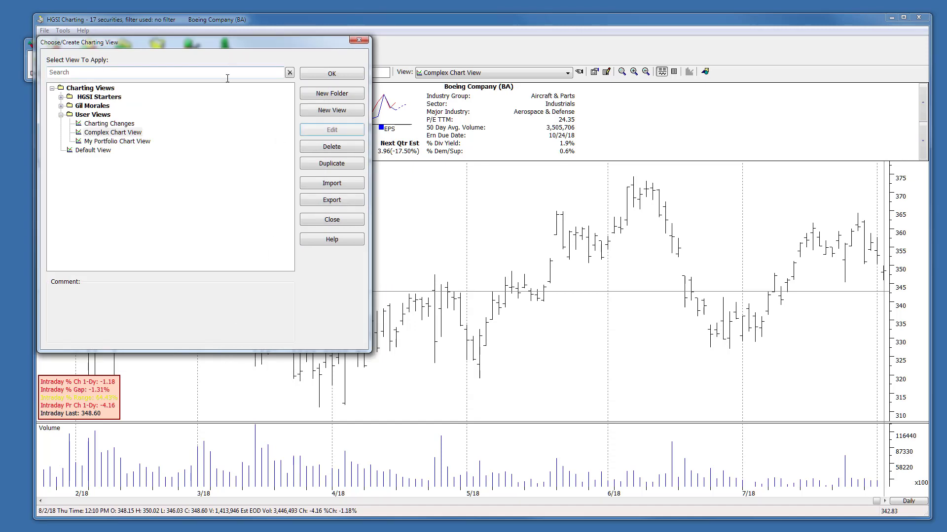
# Step: Add the Custom Warehouse Fields user modified indicator to the price window of the Charting Changes view and apply that view
pyautogui.click(115, 128)
pyautogui.click(329, 132)
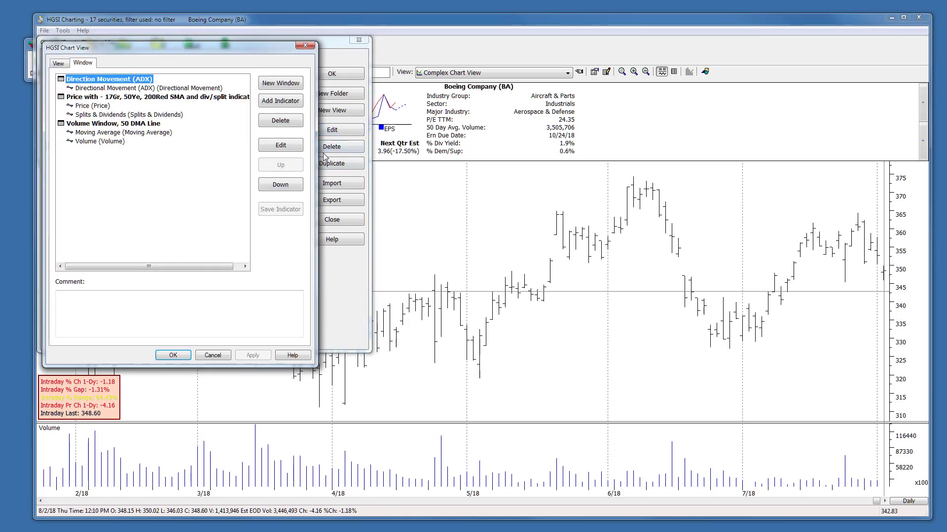
pyautogui.click(101, 97)
pyautogui.click(270, 102)
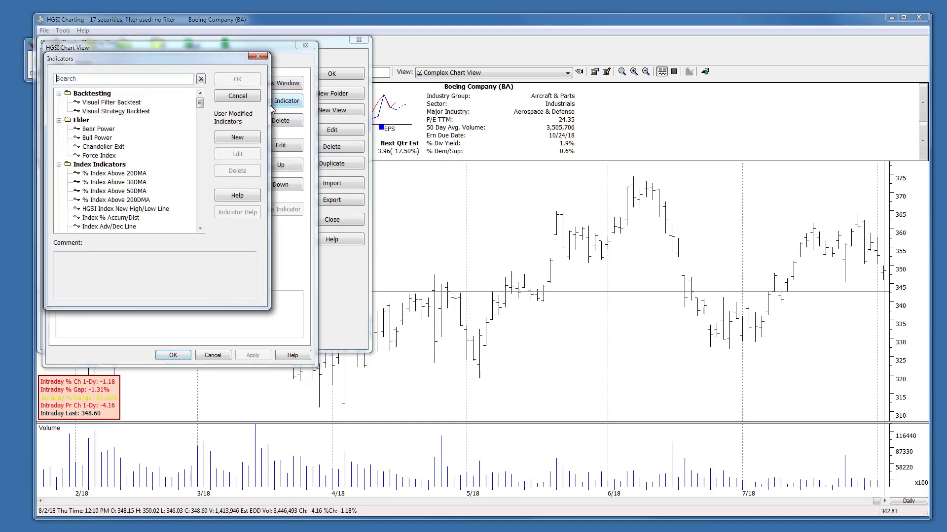
pyautogui.moveTo(200, 104); pyautogui.dragTo(202, 240)
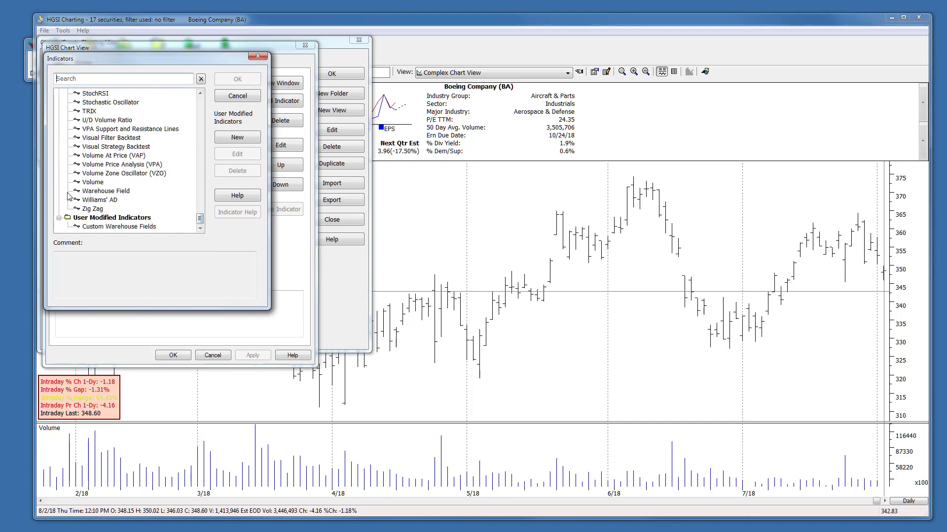
pyautogui.click(124, 228)
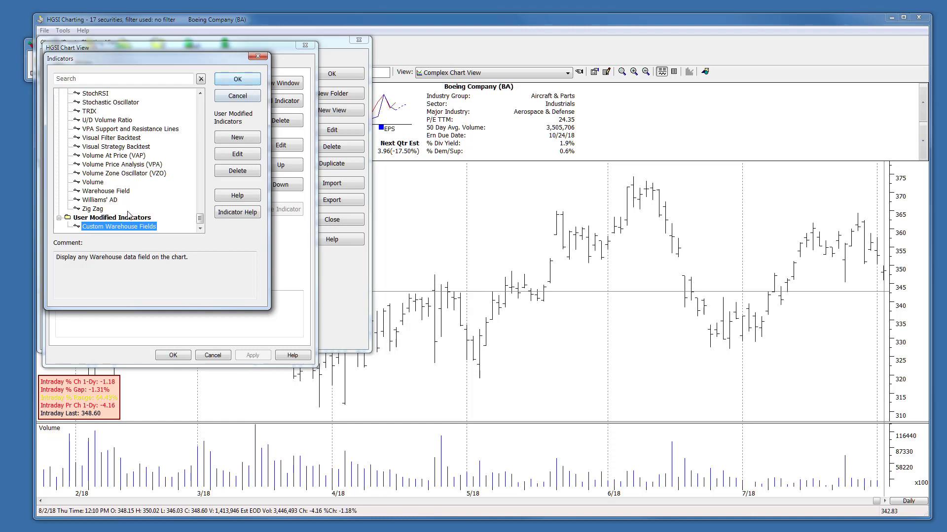
pyautogui.click(238, 79)
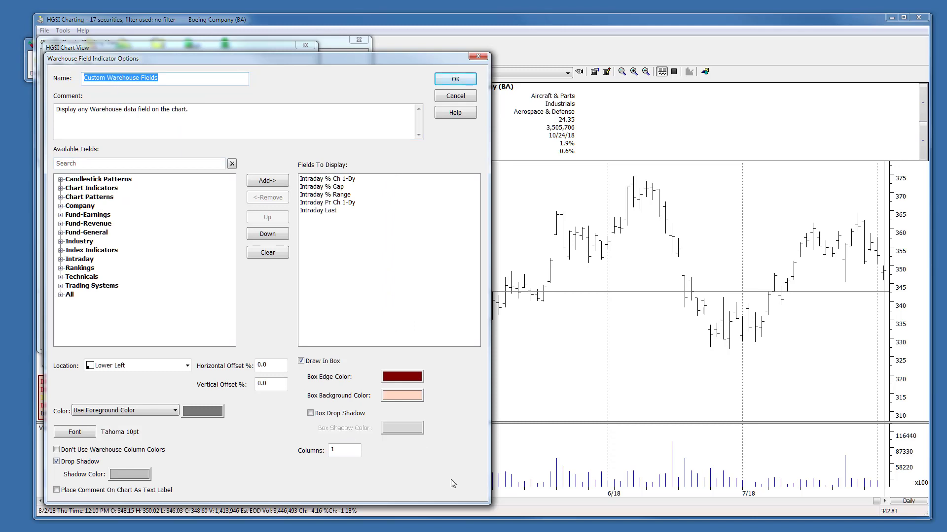
pyautogui.click(452, 81)
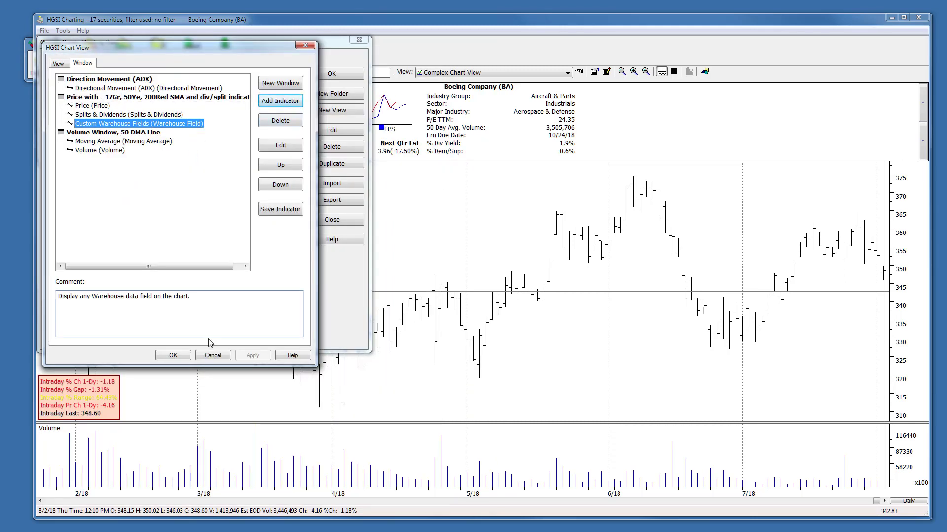
pyautogui.click(173, 355)
pyautogui.click(320, 76)
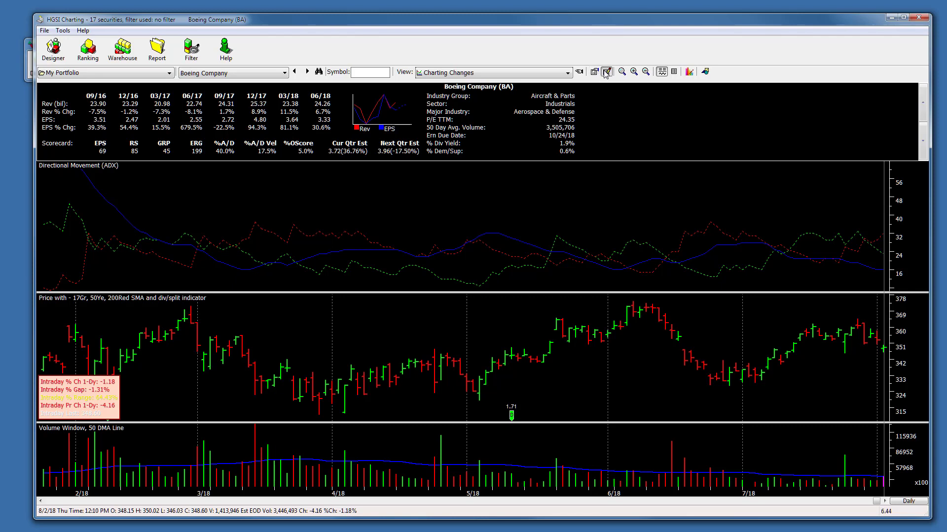
# Step: Read the online help page for the Visual Filter Backtest indicator from the Charting Changes view's list of available indicators, and close it
pyautogui.click(595, 72)
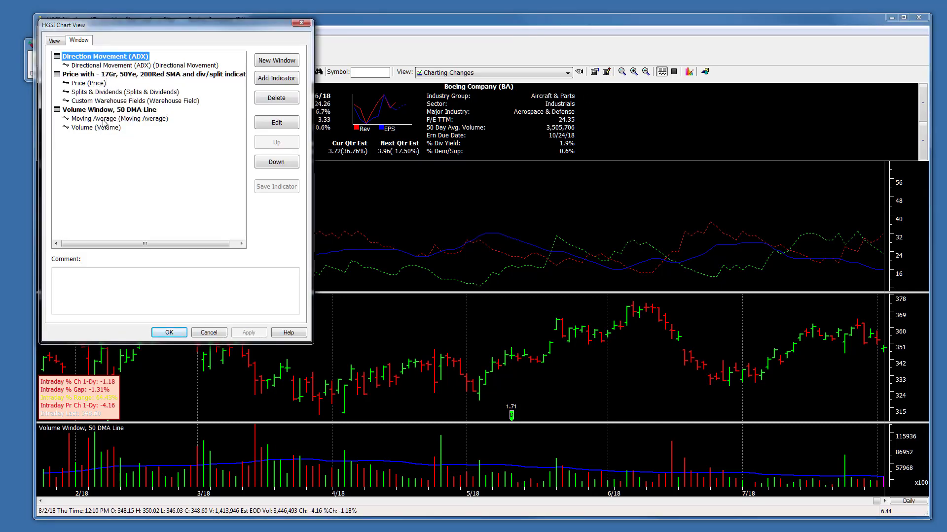
pyautogui.click(111, 93)
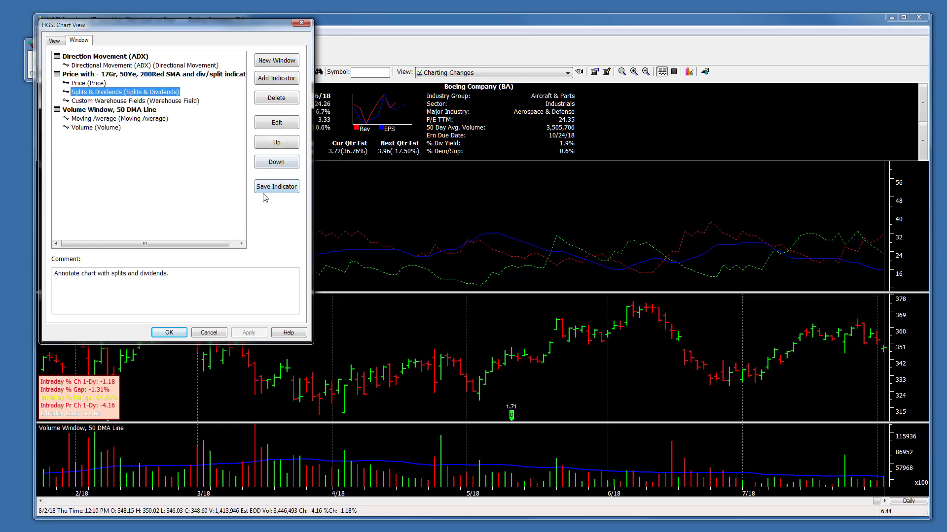
pyautogui.click(275, 79)
pyautogui.moveTo(196, 76); pyautogui.dragTo(199, 201)
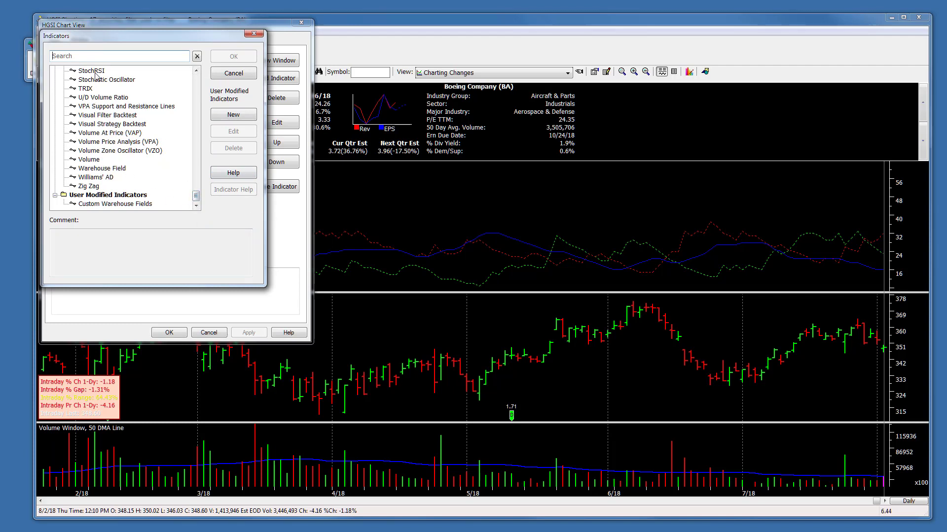
pyautogui.moveTo(137, 39); pyautogui.dragTo(169, 107)
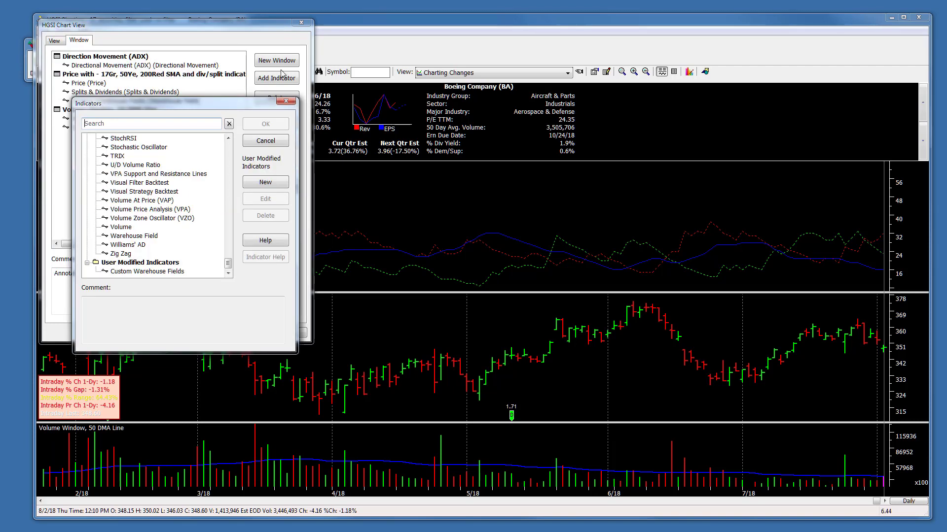
pyautogui.click(139, 183)
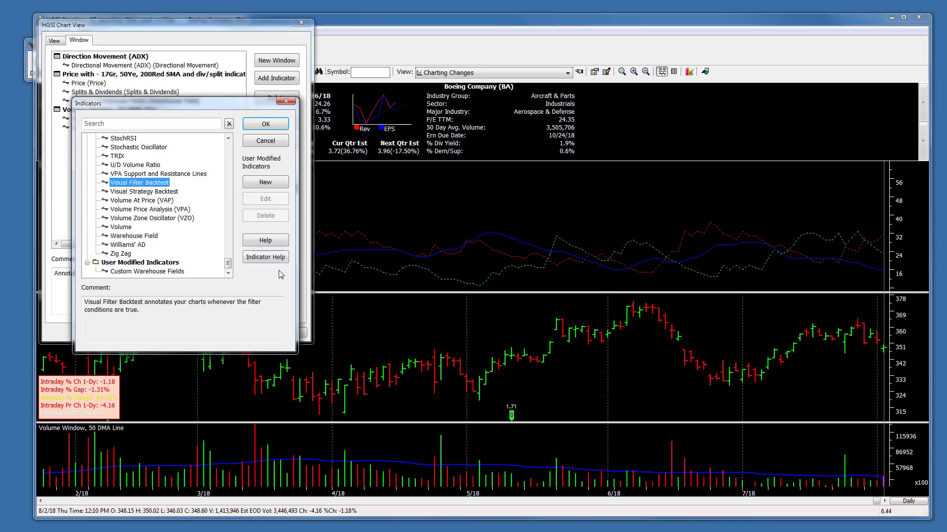
pyautogui.click(256, 260)
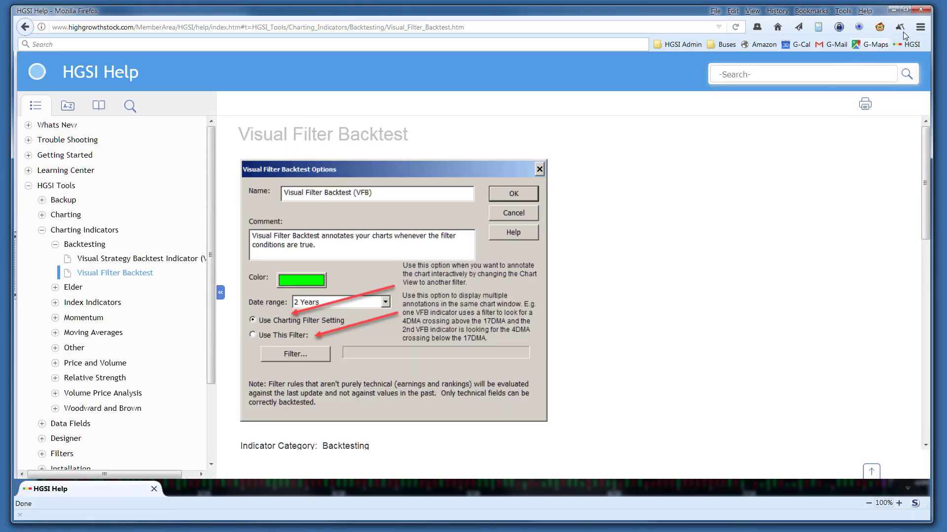
pyautogui.click(920, 10)
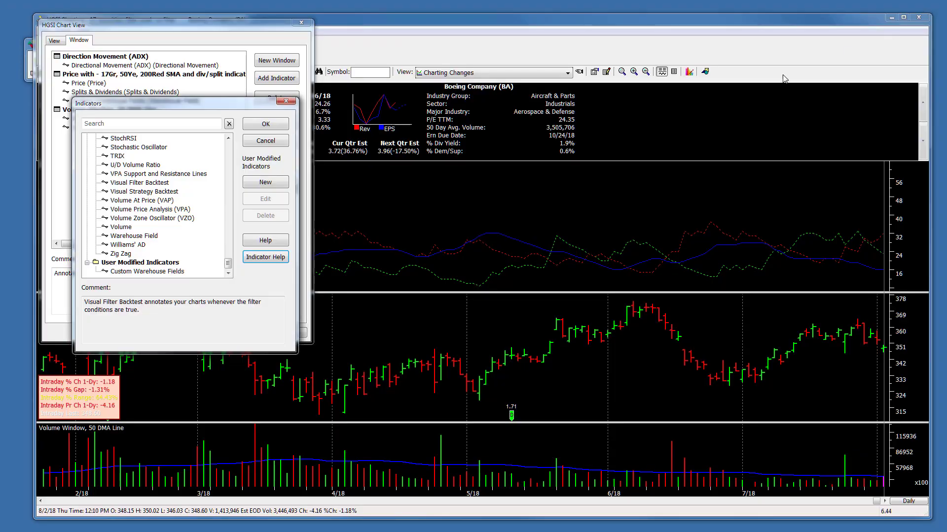
# Step: Review the Visual Strategy Backtest indicator's options and leave them without adding the indicator to the view
pyautogui.click(156, 192)
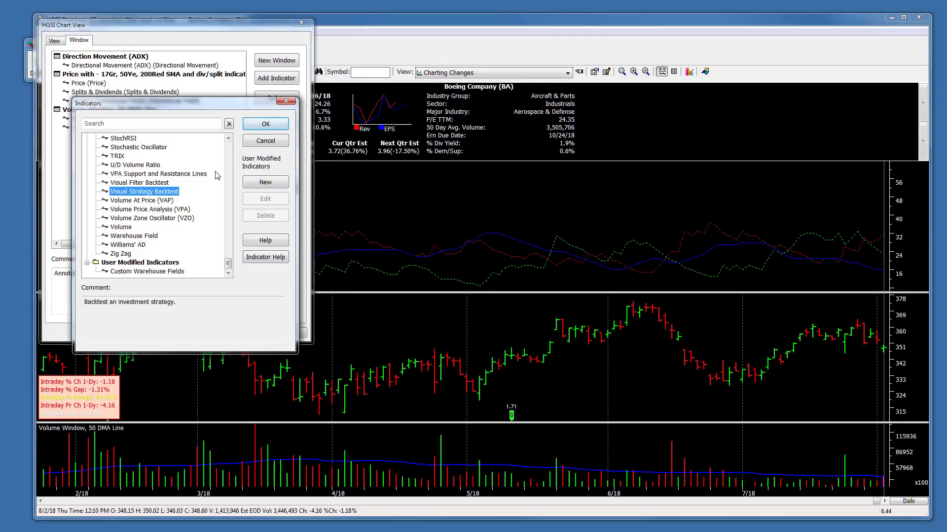
pyautogui.click(259, 124)
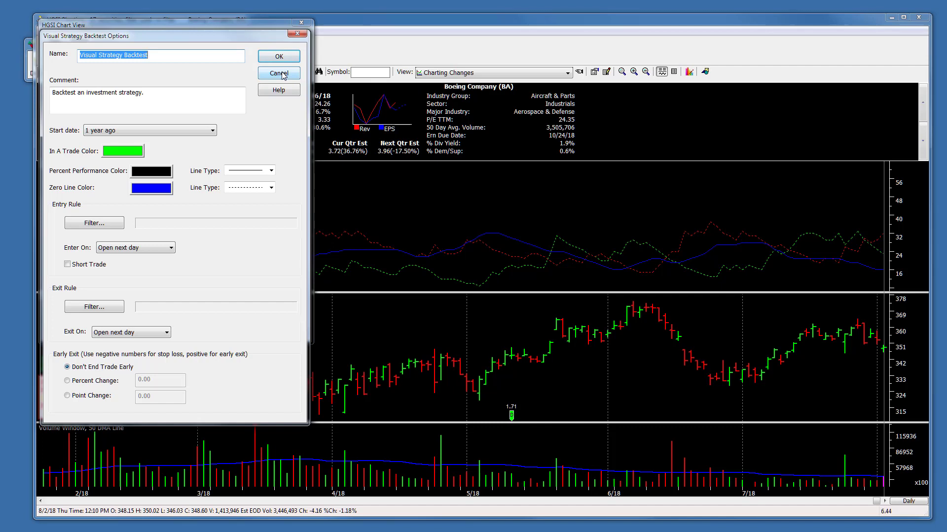
pyautogui.click(279, 74)
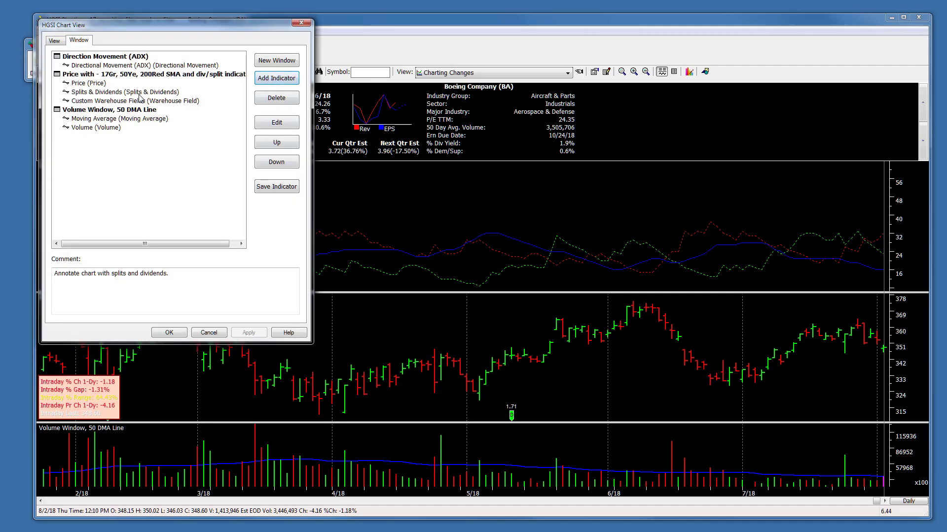
# Step: Check the Bear Power indicator's description among the available Elder indicators and leave the Charting Changes view's settings without changes
pyautogui.click(279, 80)
pyautogui.click(98, 106)
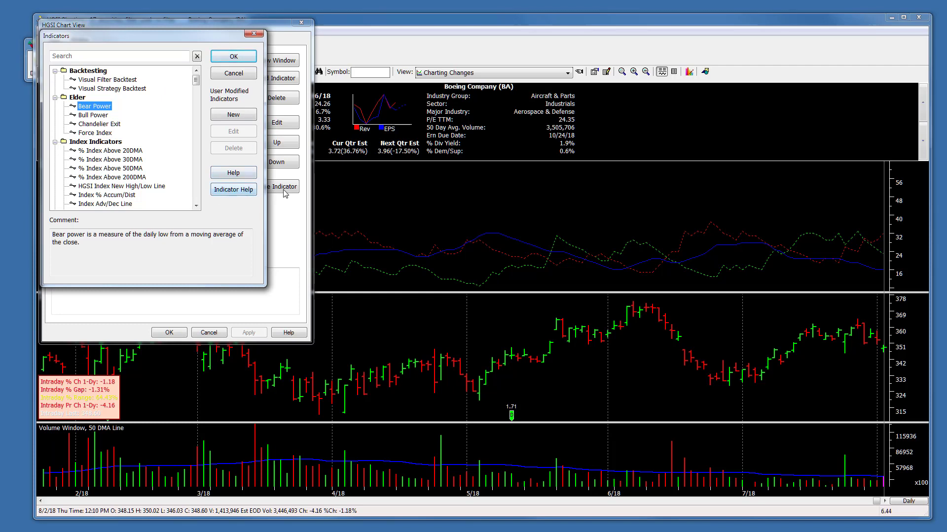
pyautogui.click(243, 74)
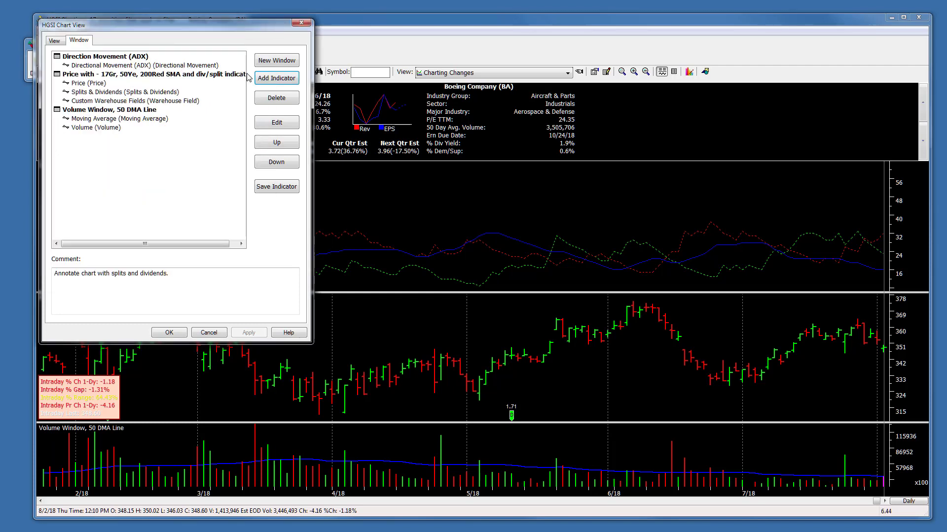
pyautogui.click(209, 333)
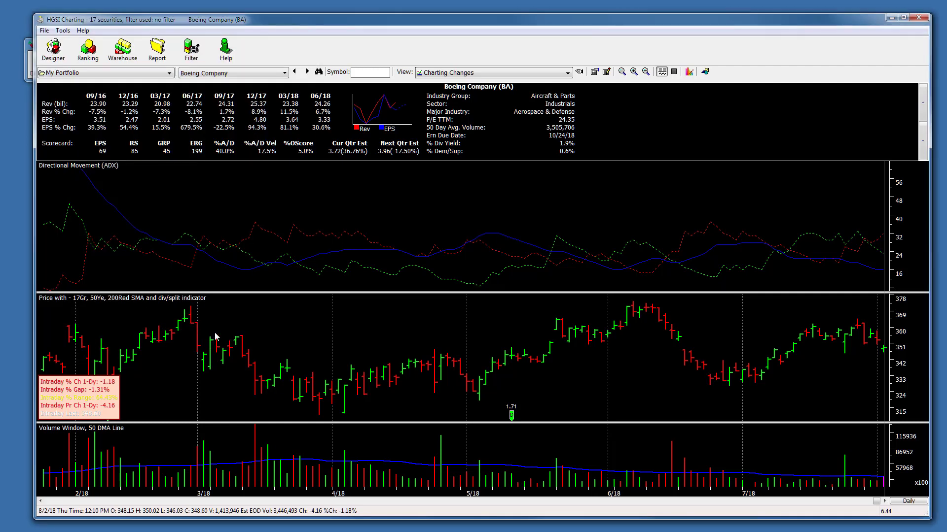